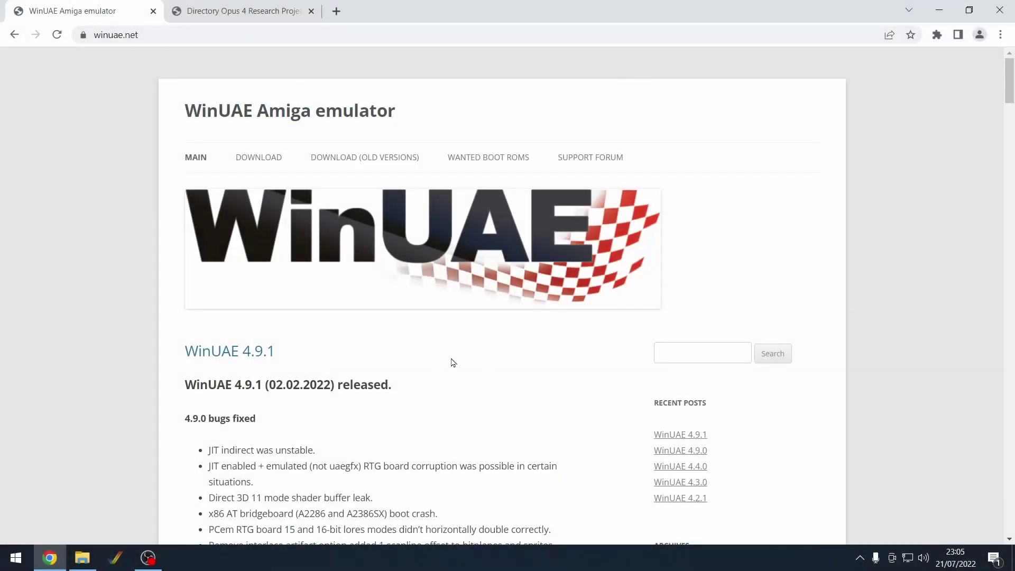
Open the WinUAE download page, review the 4.9.1 installer and zip-archive options, and switch to the Directory Opus 4 Research Project page.
scroll(451, 358, "down", 3)
scroll(449, 356, "up", 3)
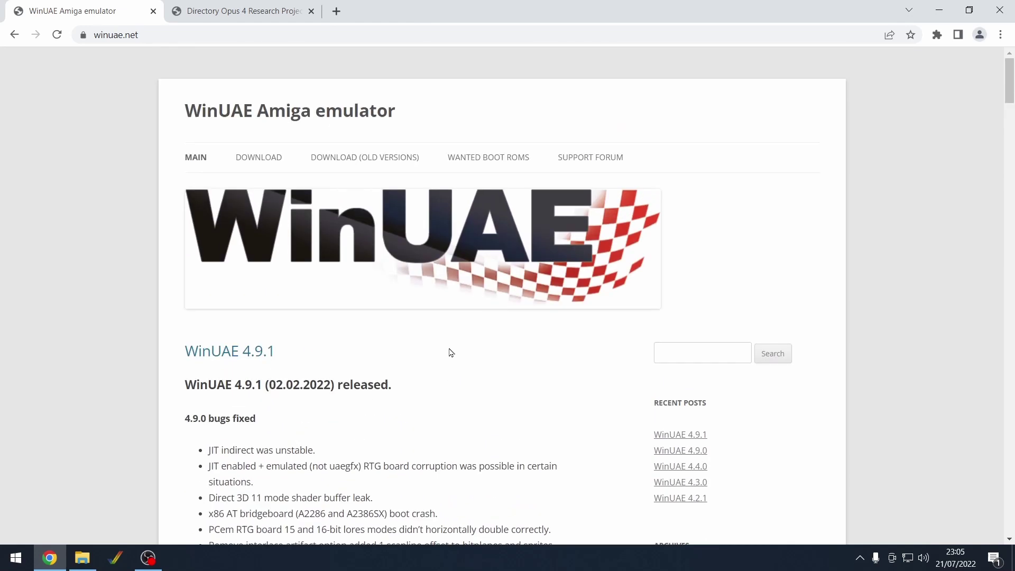
left_click(266, 157)
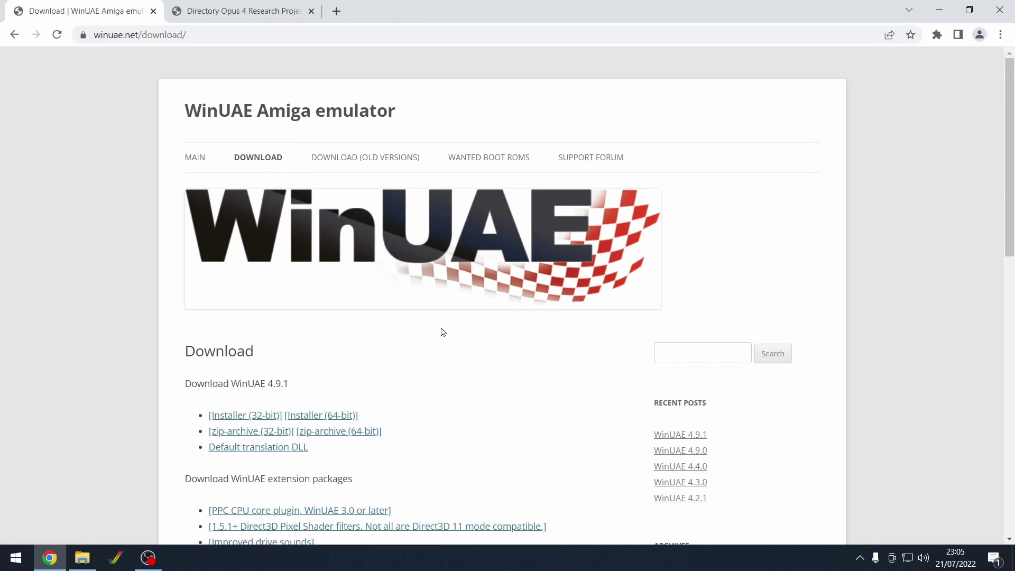
scroll(443, 332, "down", 1)
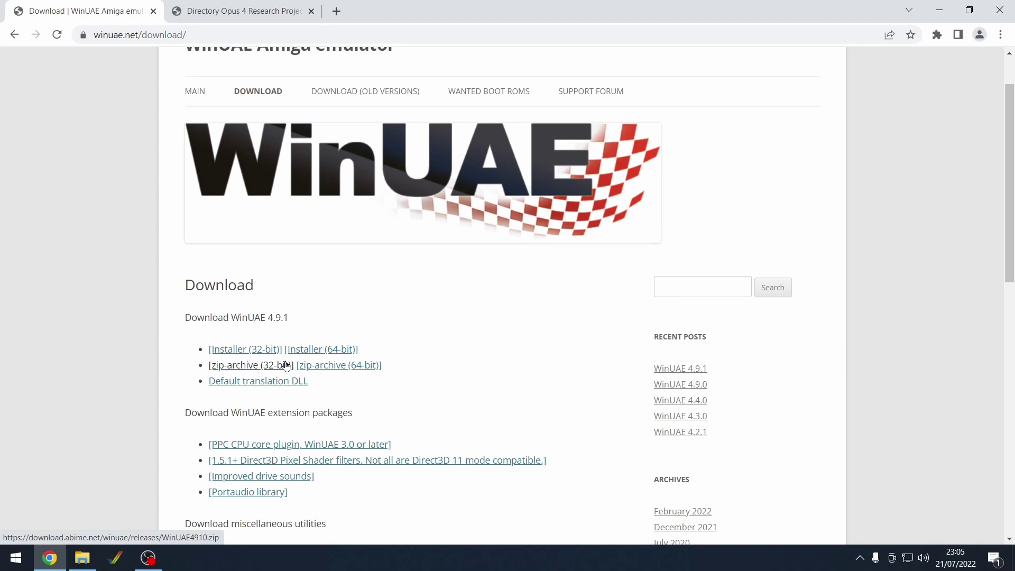
left_click(232, 10)
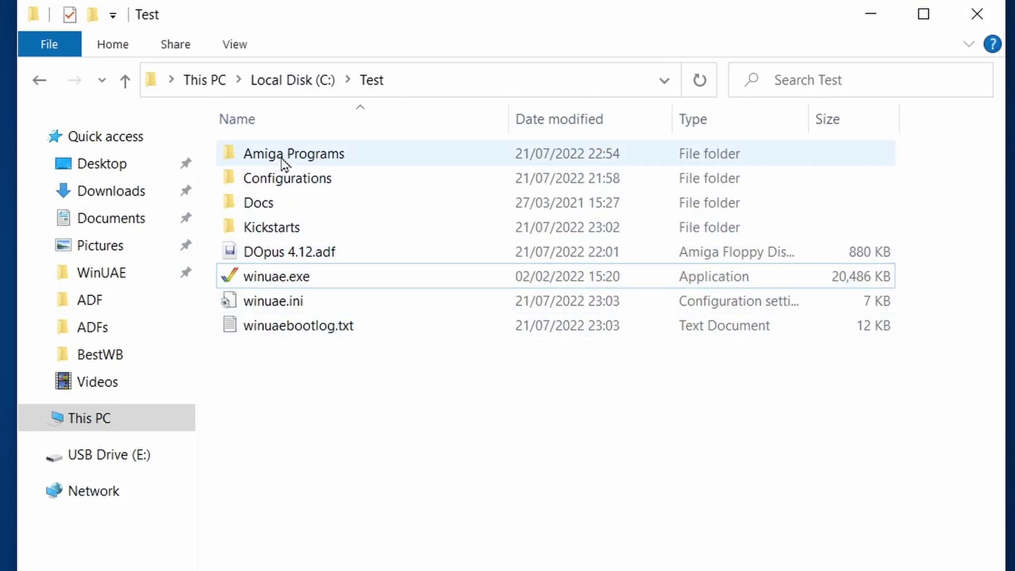
Locate the transrom file in the Amiga Programs folder and return to the Test folder.
double_click(320, 158)
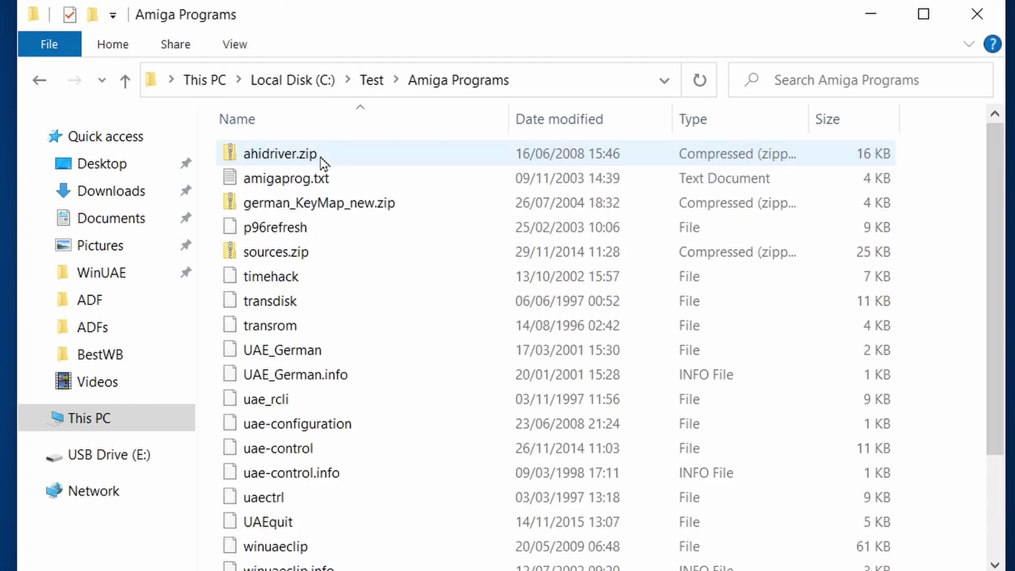
left_click(272, 334)
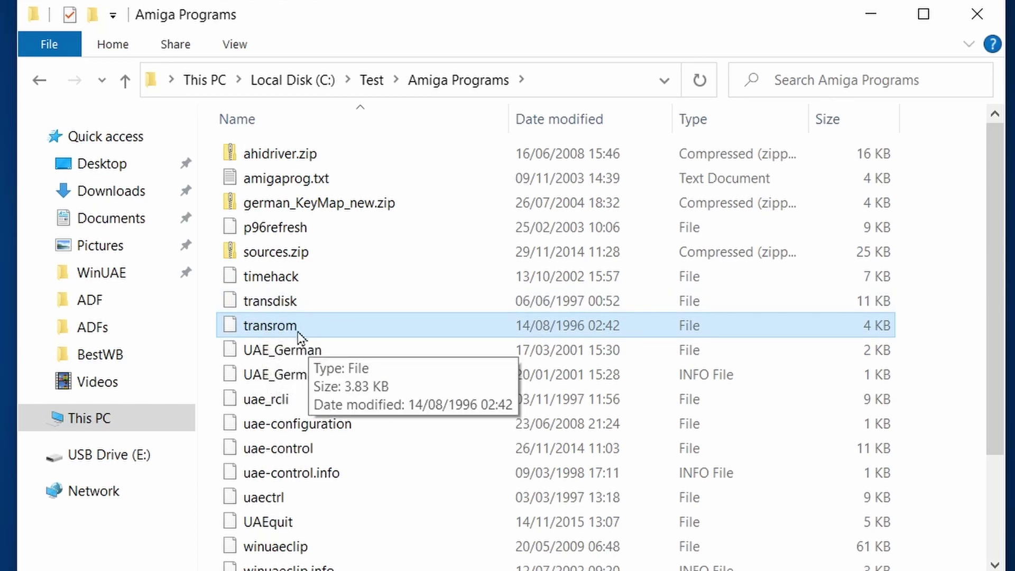
key("BackSpace")
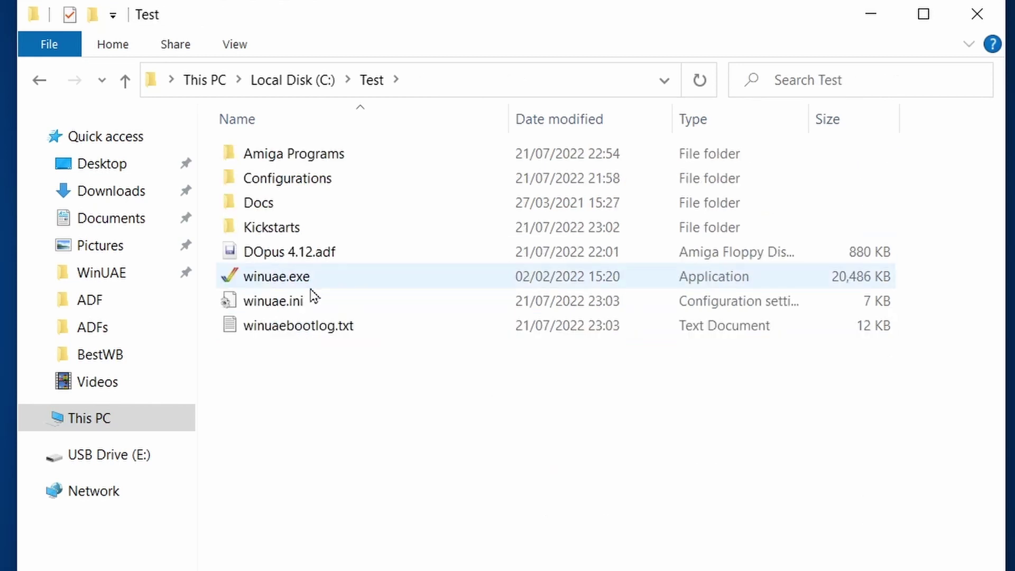
Launch winuae.exe from the Test folder, dismiss the missing-ROM message, and set the main ROM file to AROS KS ROM (built-in) (1024k).
double_click(291, 286)
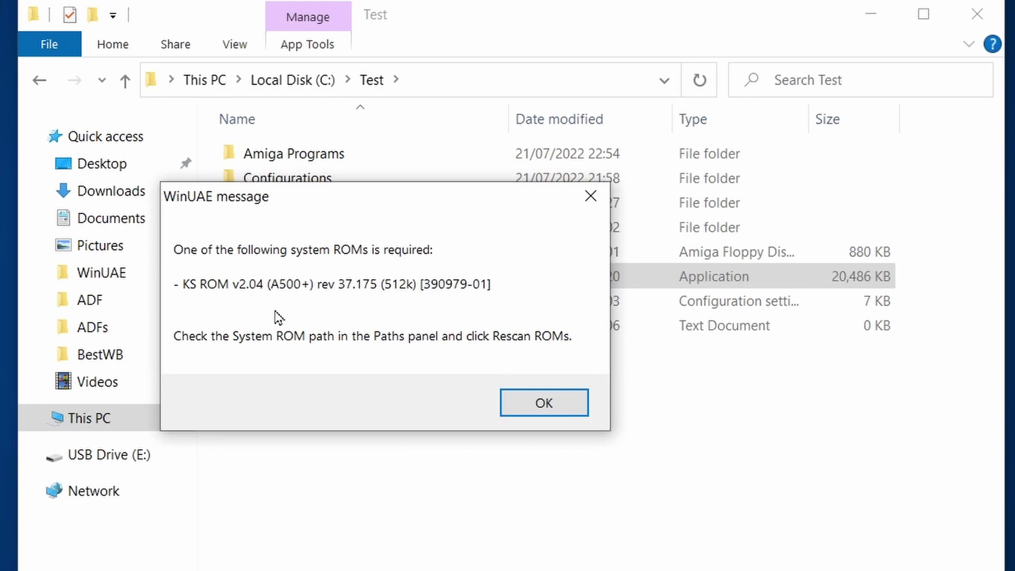
left_click(541, 402)
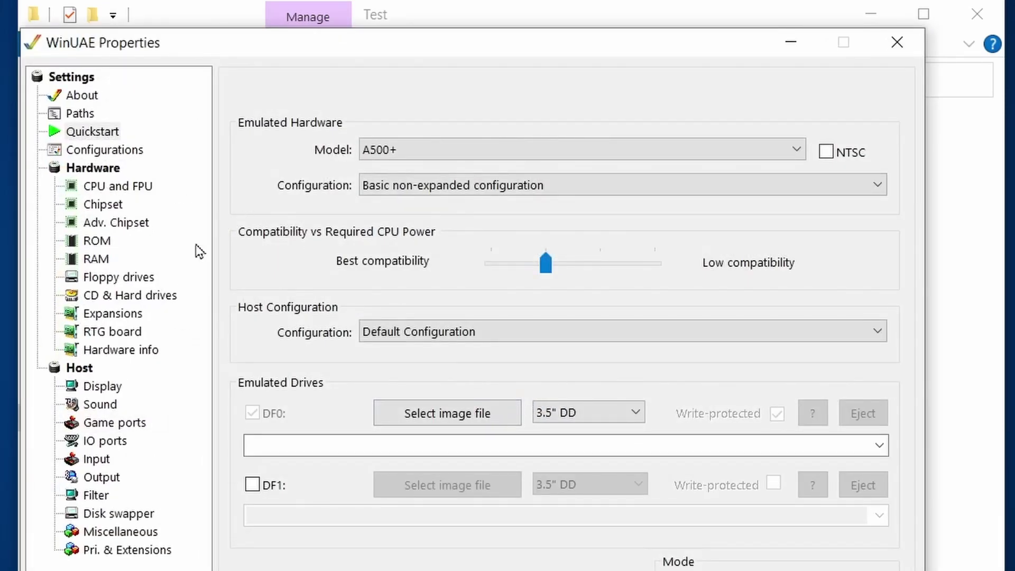
left_click(96, 240)
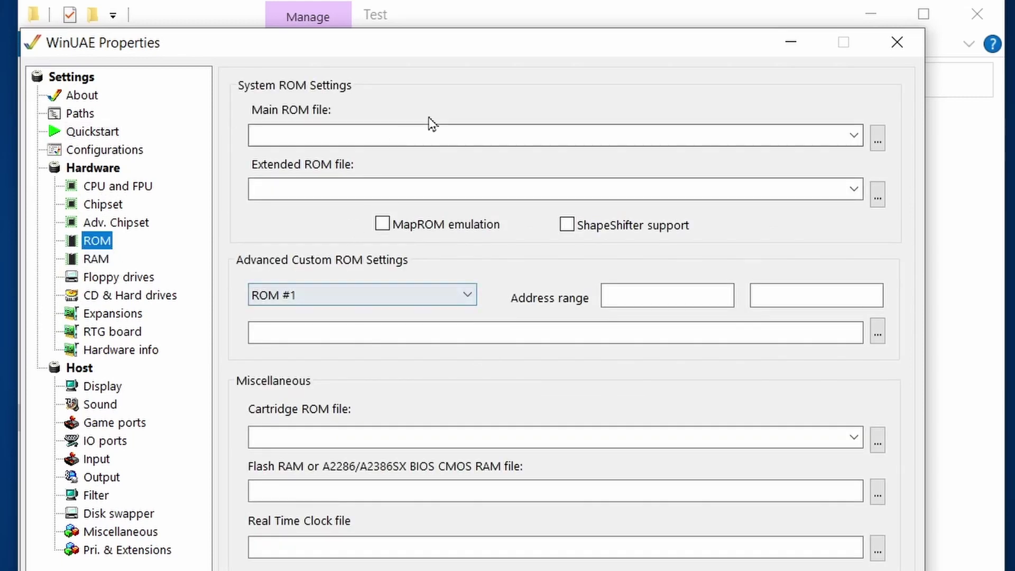
left_click(853, 135)
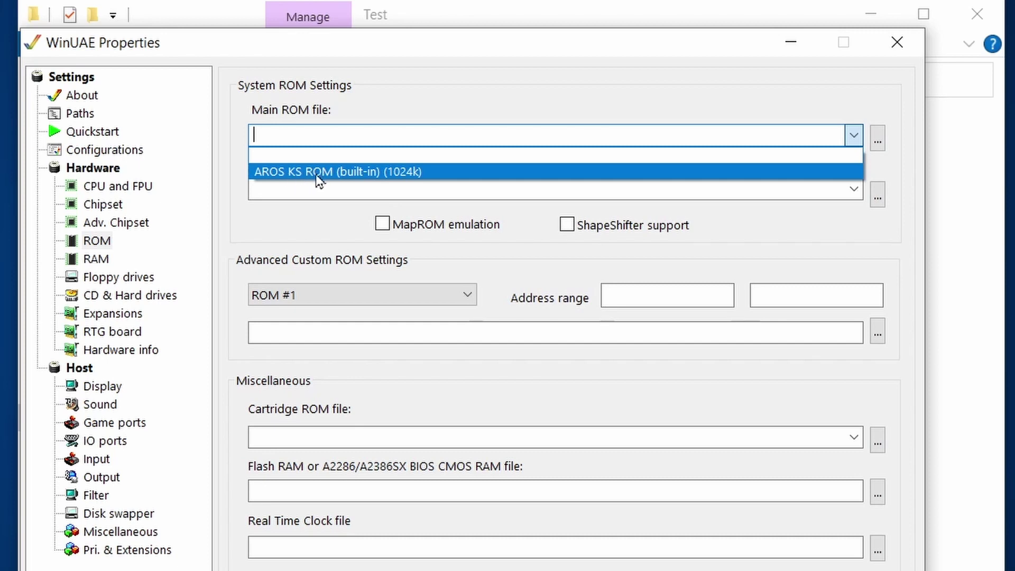
left_click(428, 172)
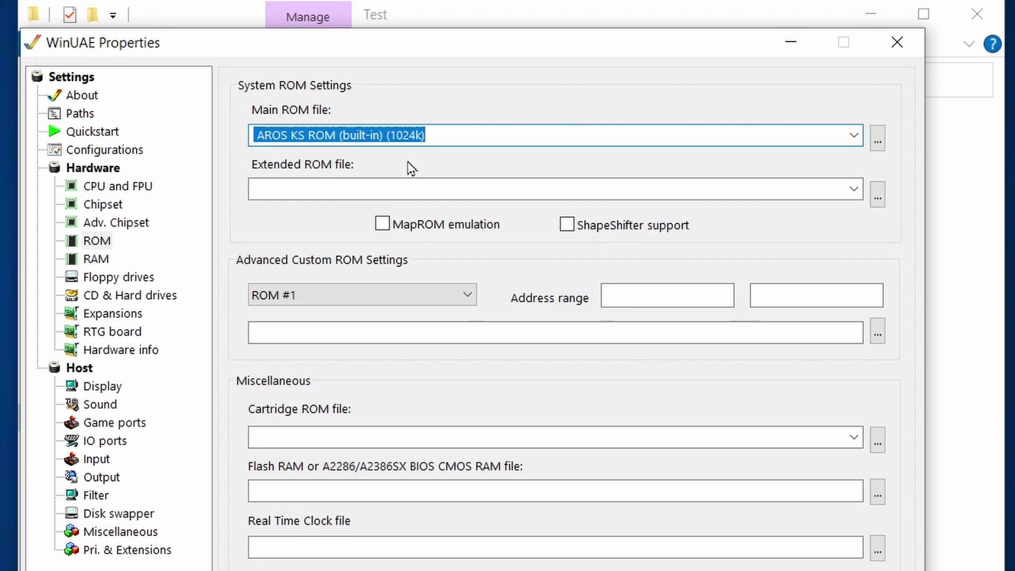
Review the emulated hardware model choice in the Quickstart settings.
left_click_drag(350, 53, 426, 104)
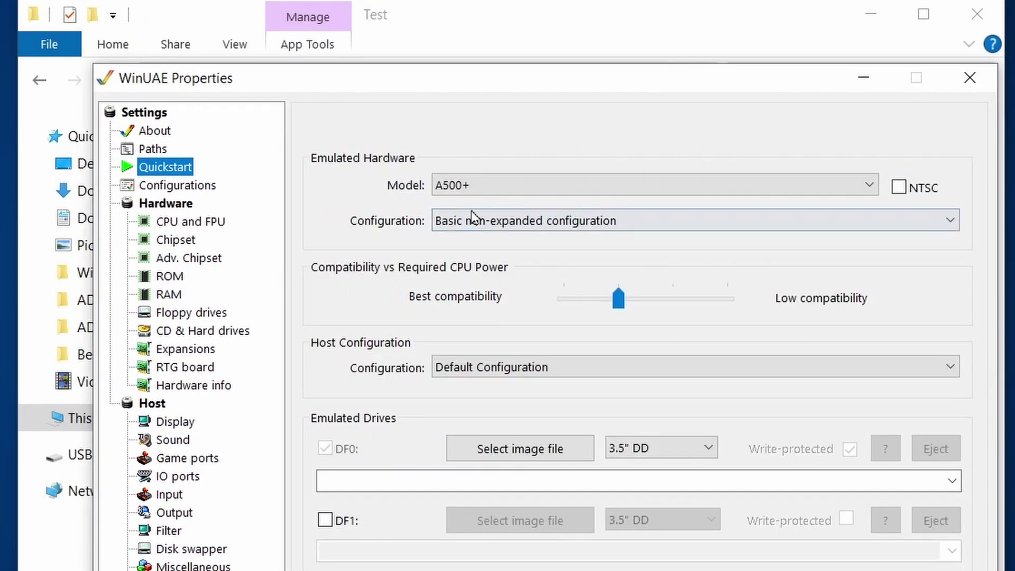
left_click(454, 188)
left_click(467, 190)
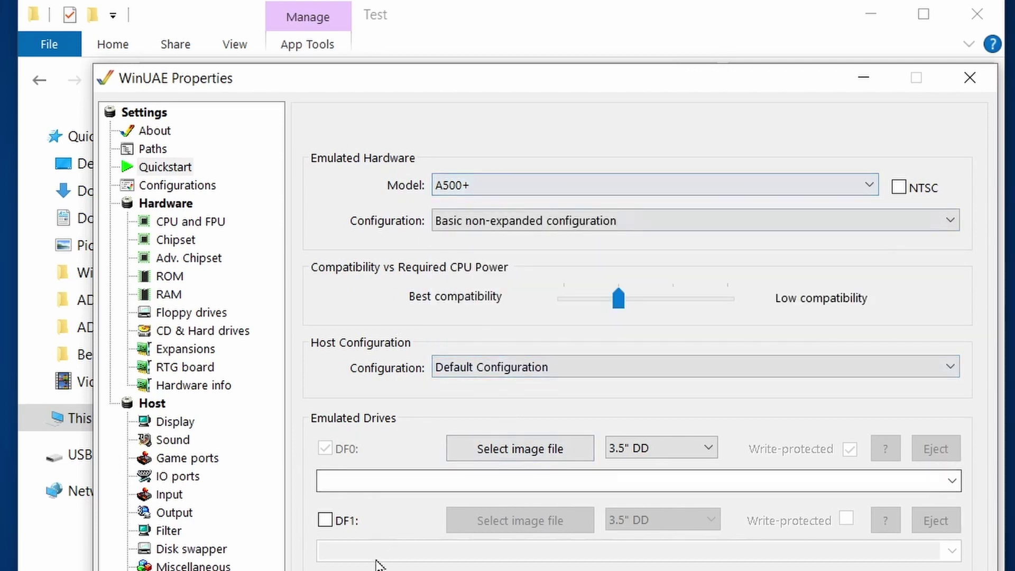
Enable floppy drive DF1 and insert the DOpus 4.12.adf disk image from the Test folder into DF0.
left_click(522, 449)
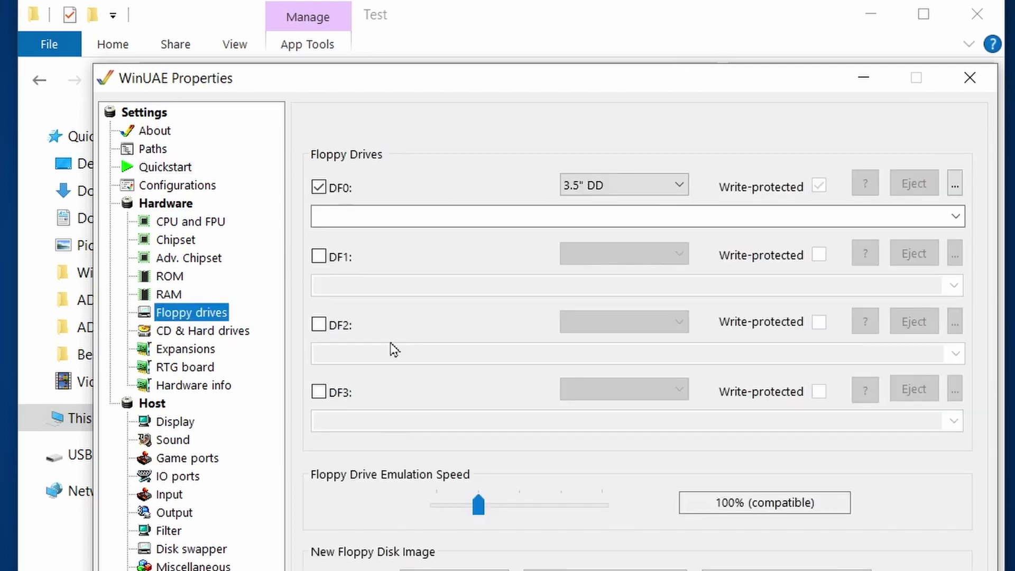
left_click(319, 258)
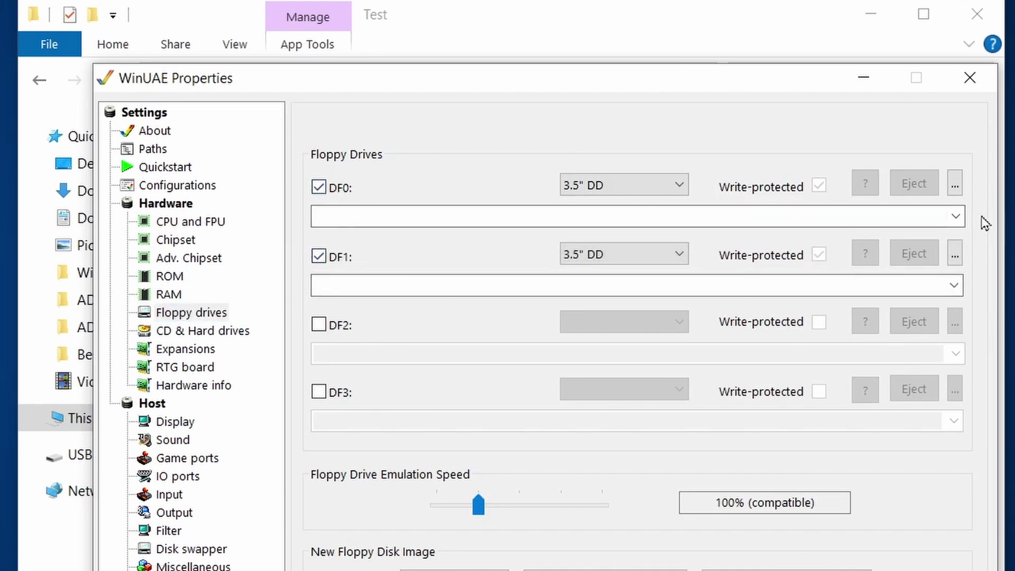
left_click(954, 183)
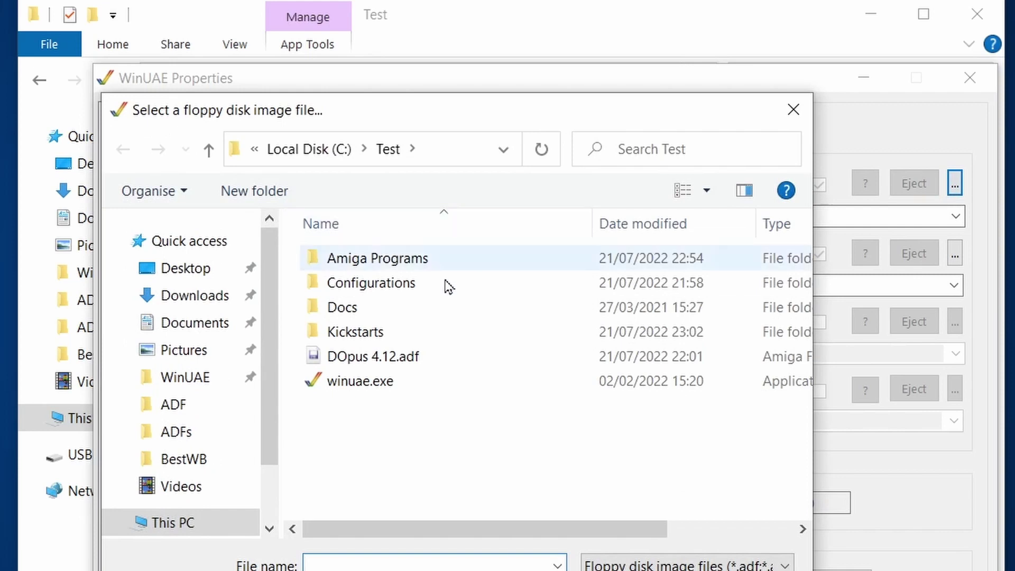
left_click(353, 365)
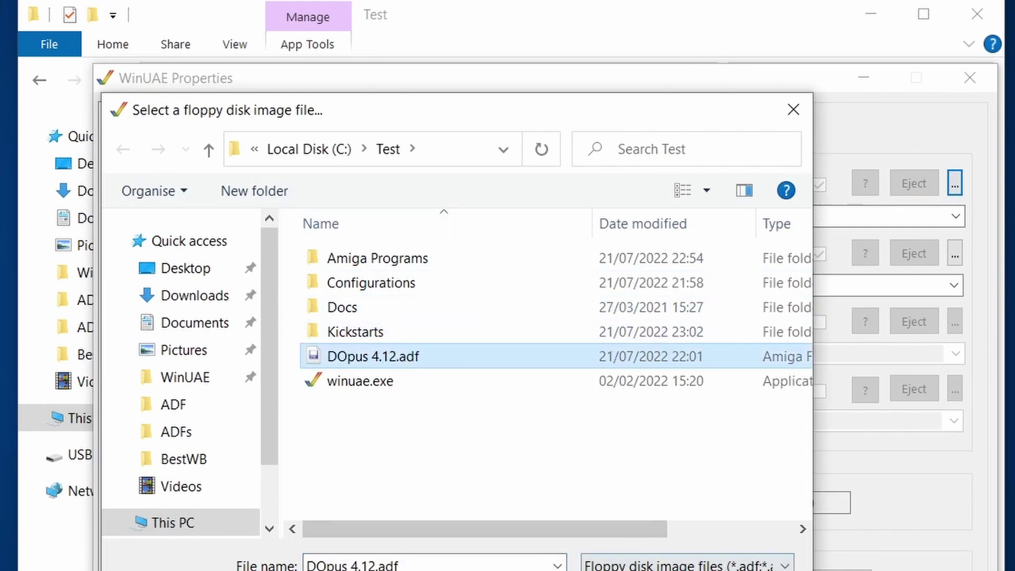
double_click(634, 359)
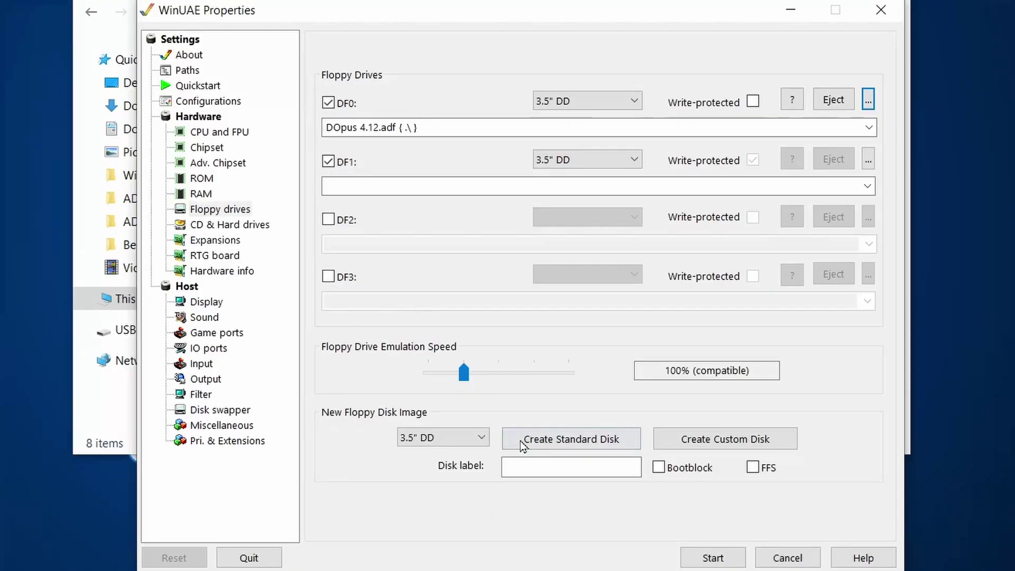
Create a standard 3.5" DD disk image labelled MyKickstart, saved as blank.adf, and set the floppy drive emulation speed to Turbo.
left_click(544, 474)
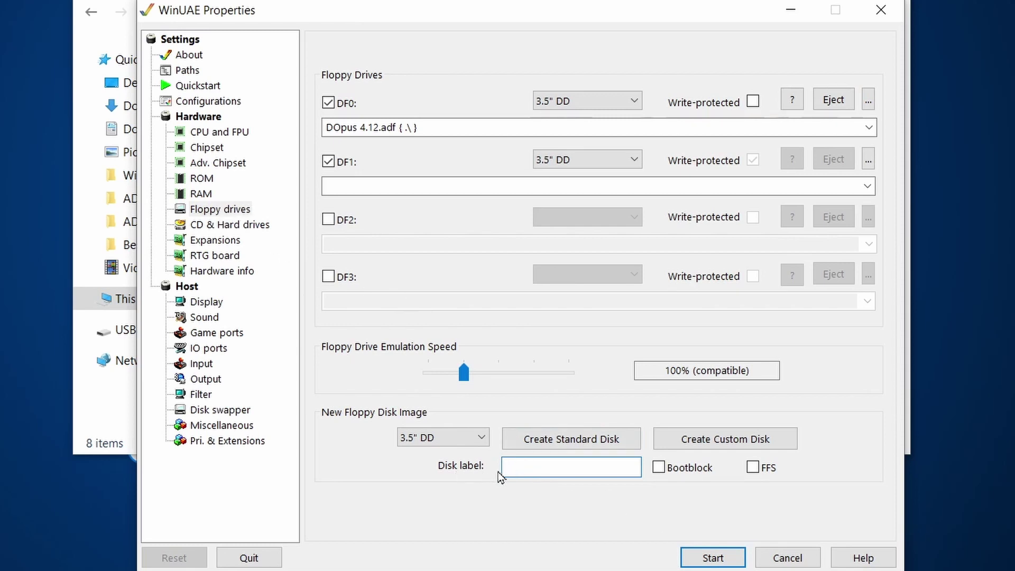
type("MyKickstart")
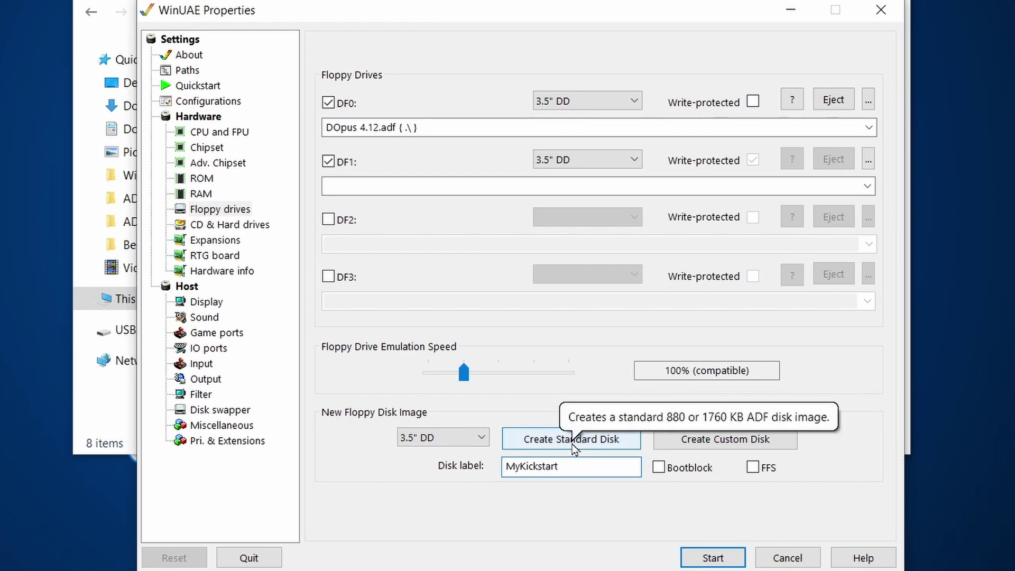
left_click(574, 448)
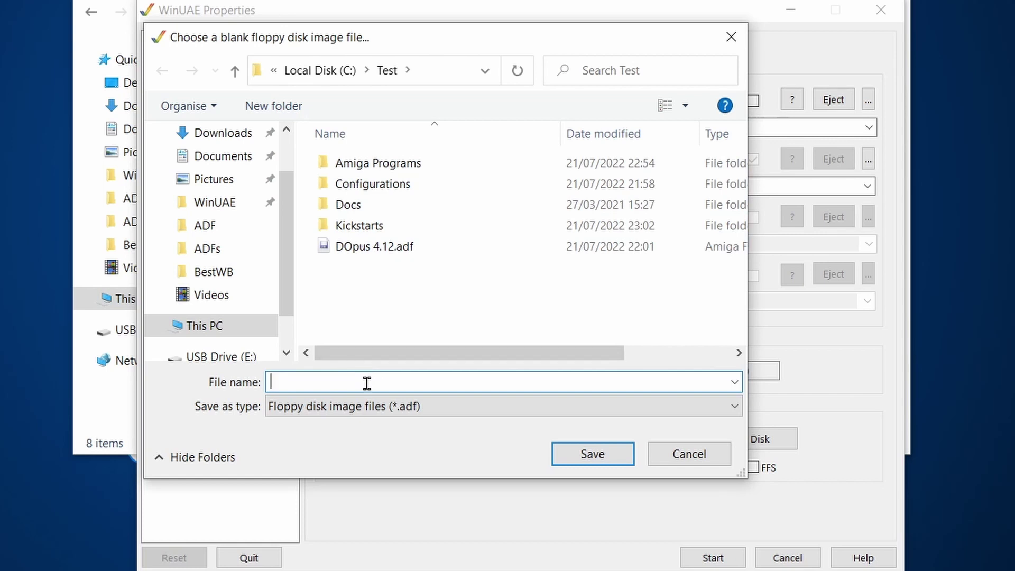
type("blank.adf")
key("Return")
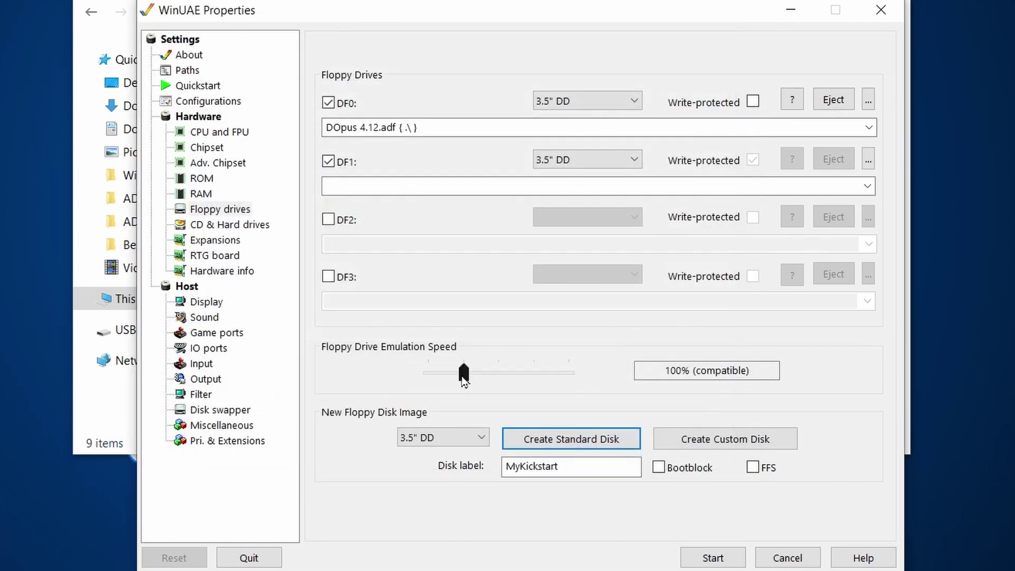
left_click_drag(463, 377, 378, 370)
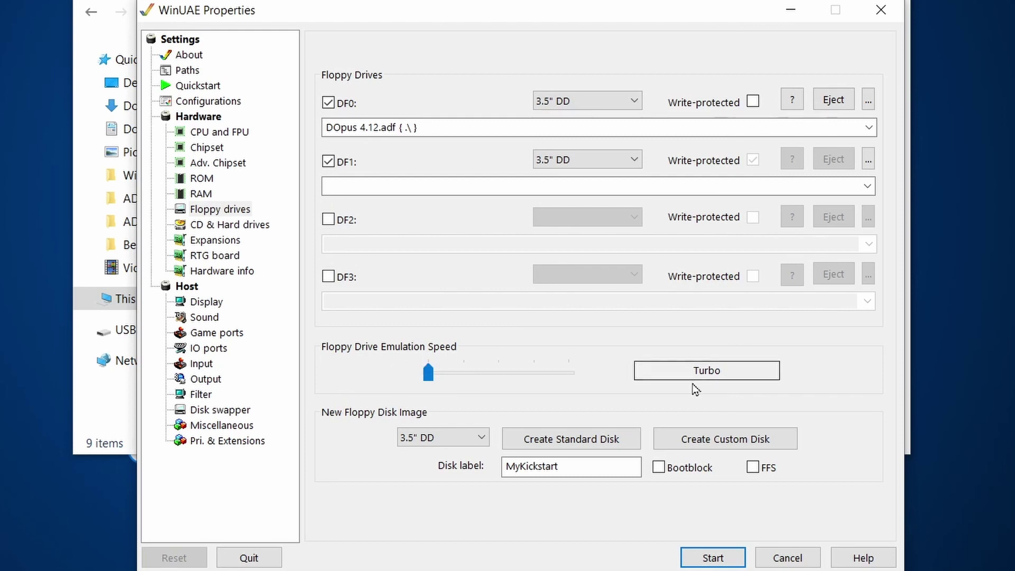
Add the Amiga Programs folder in Test as a directory hard drive with device name PC0 and volume label PC.
left_click(228, 227)
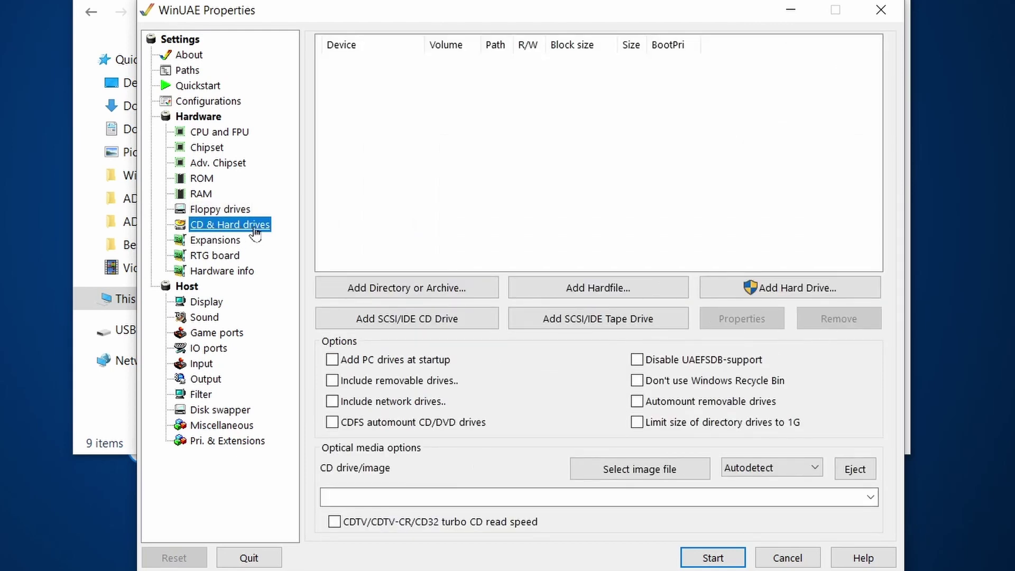
left_click(386, 287)
left_click(251, 223)
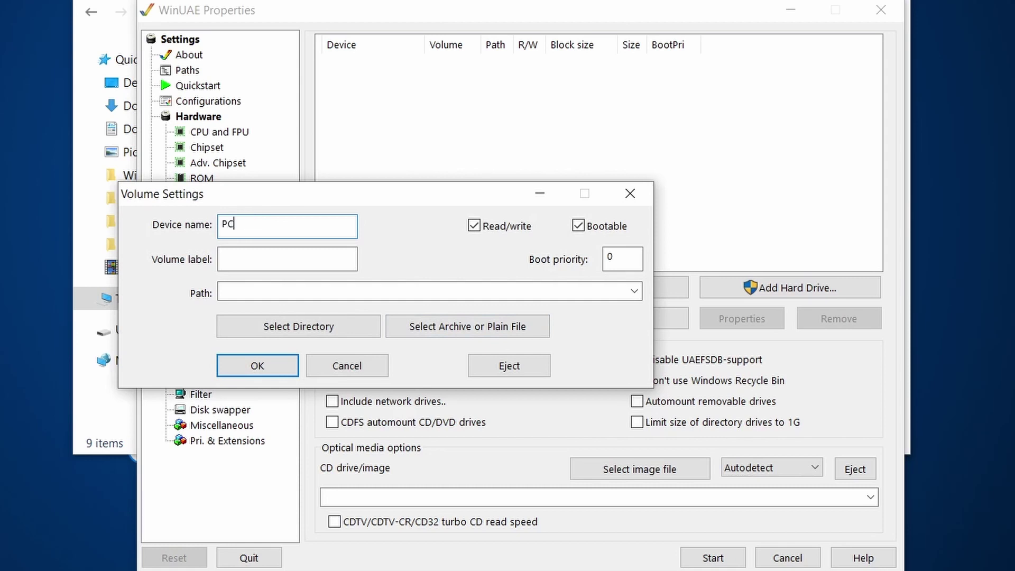
left_click(273, 263)
type("PC")
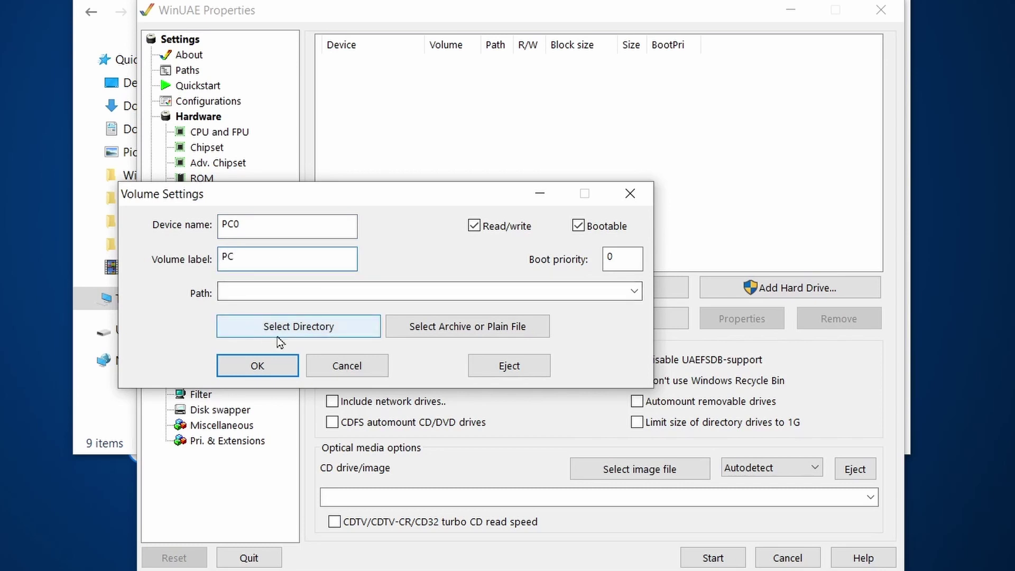
left_click(306, 327)
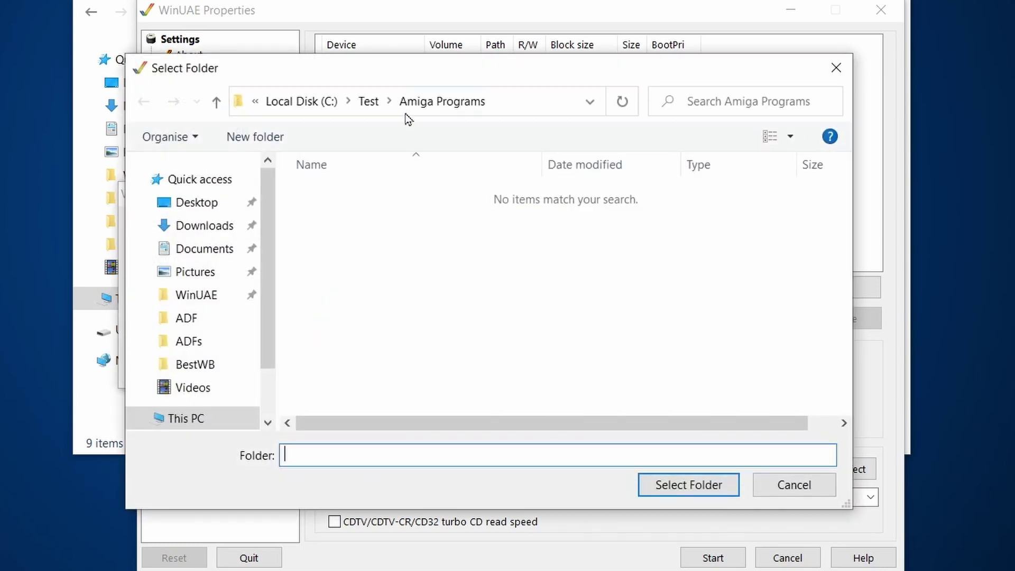
left_click(368, 101)
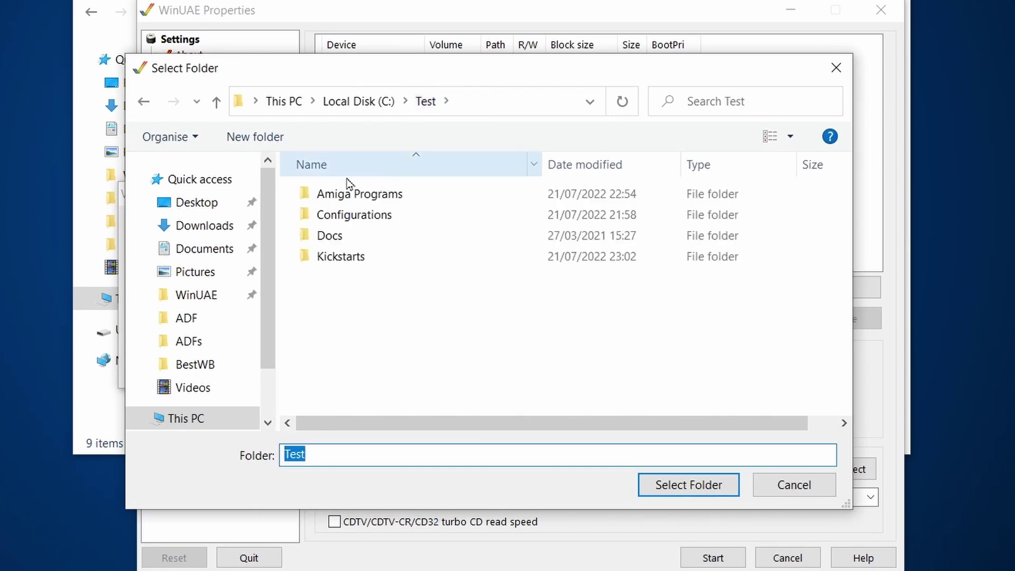
double_click(381, 200)
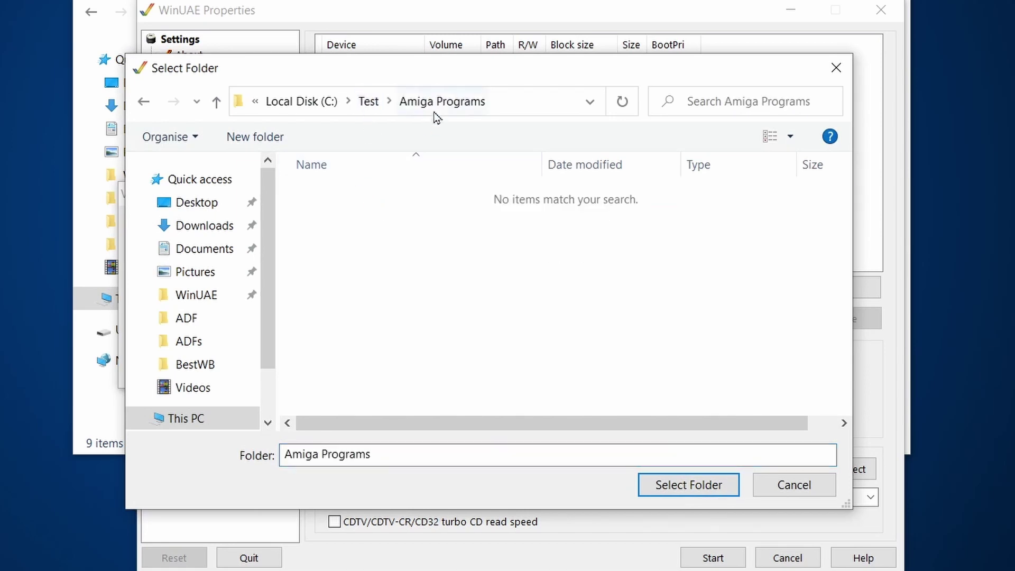
left_click(672, 484)
key("Return")
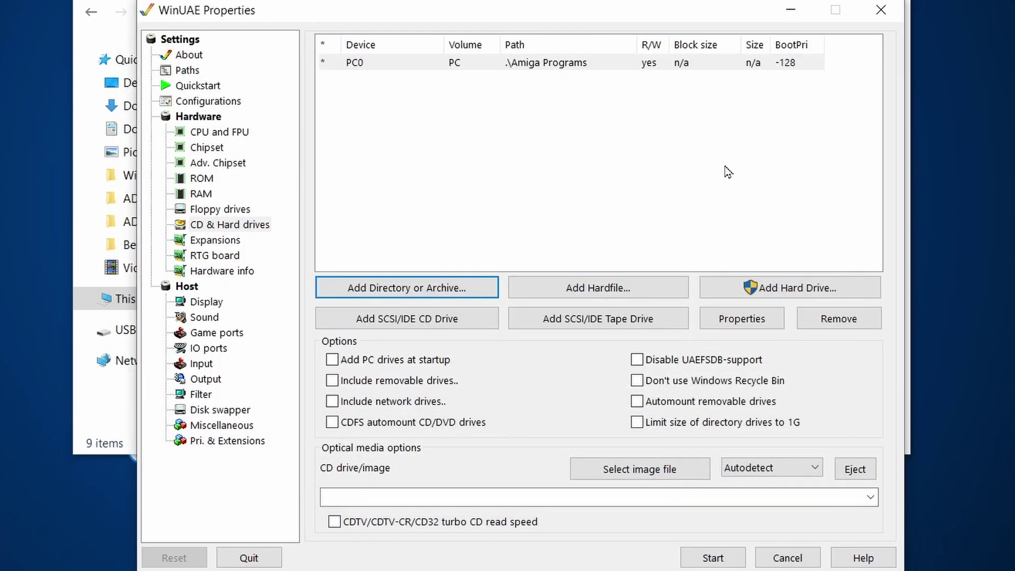
Save the current emulator settings as a configuration named Transfer ROM.
left_click(224, 106)
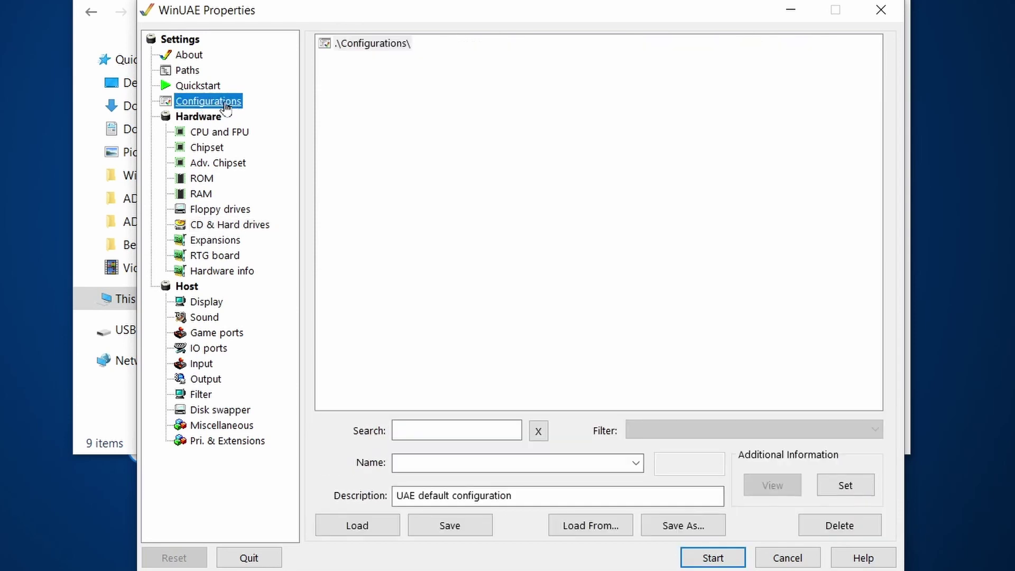
left_click(431, 461)
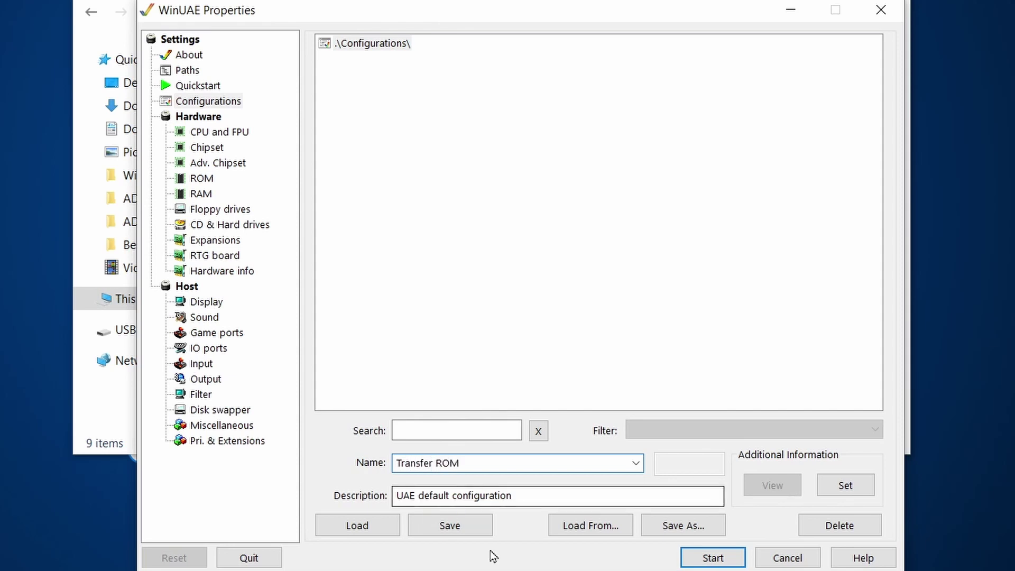
left_click(455, 532)
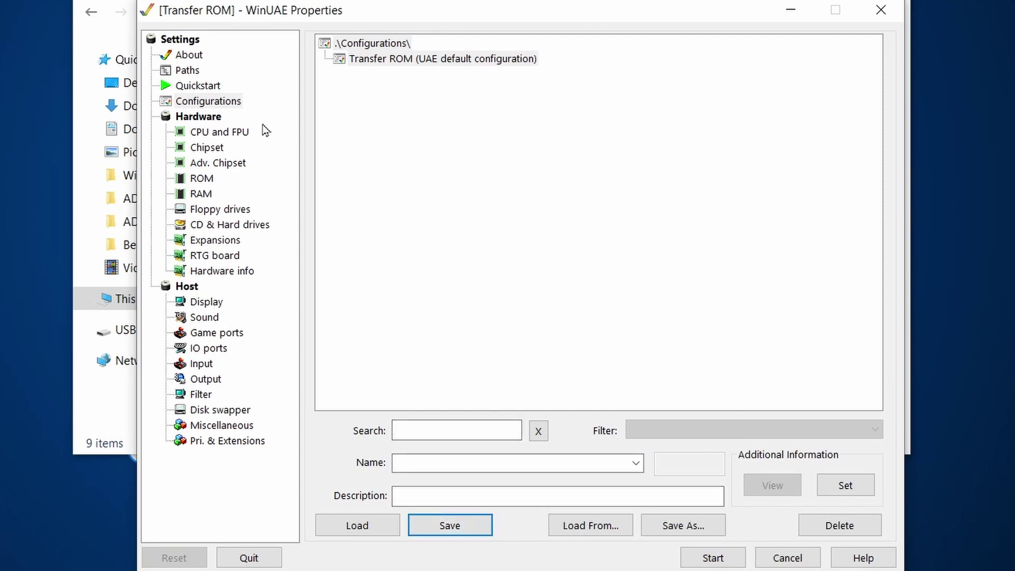
Start the emulation with the Transfer ROM configuration and insert blank.adf from the Test folder into floppy drive DF1.
left_click(443, 59)
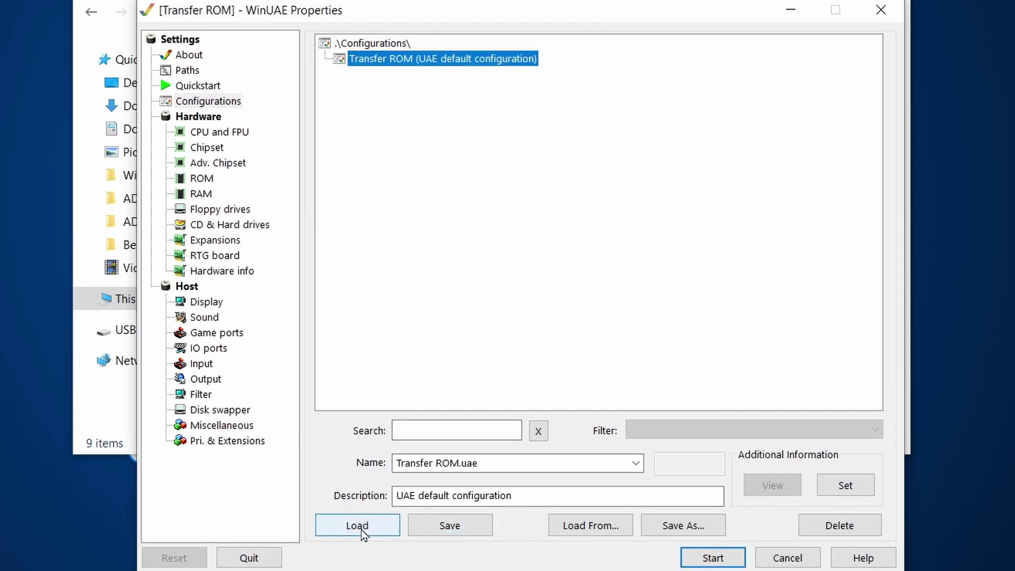
left_click(714, 558)
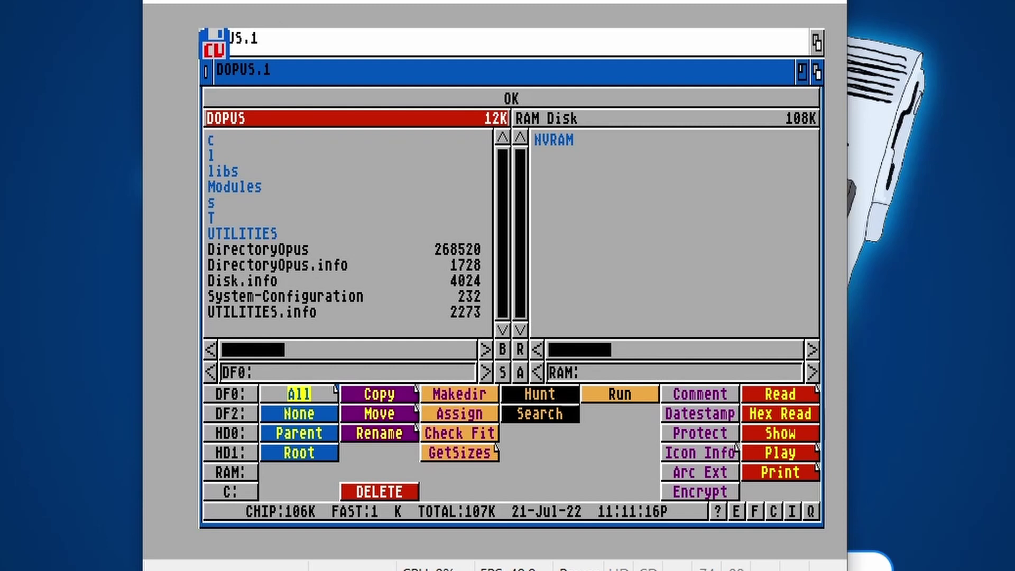
key("F12")
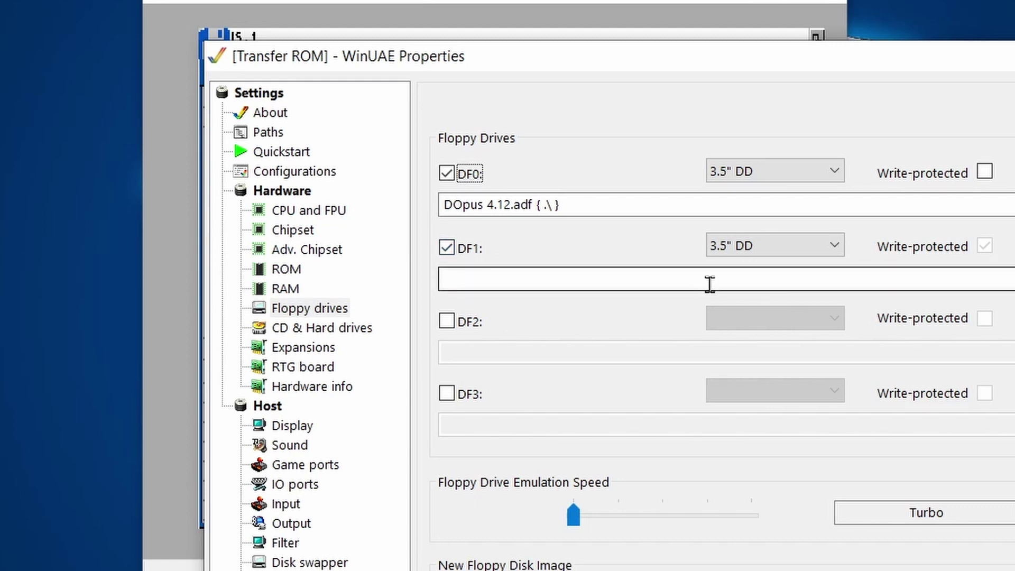
left_click(539, 279)
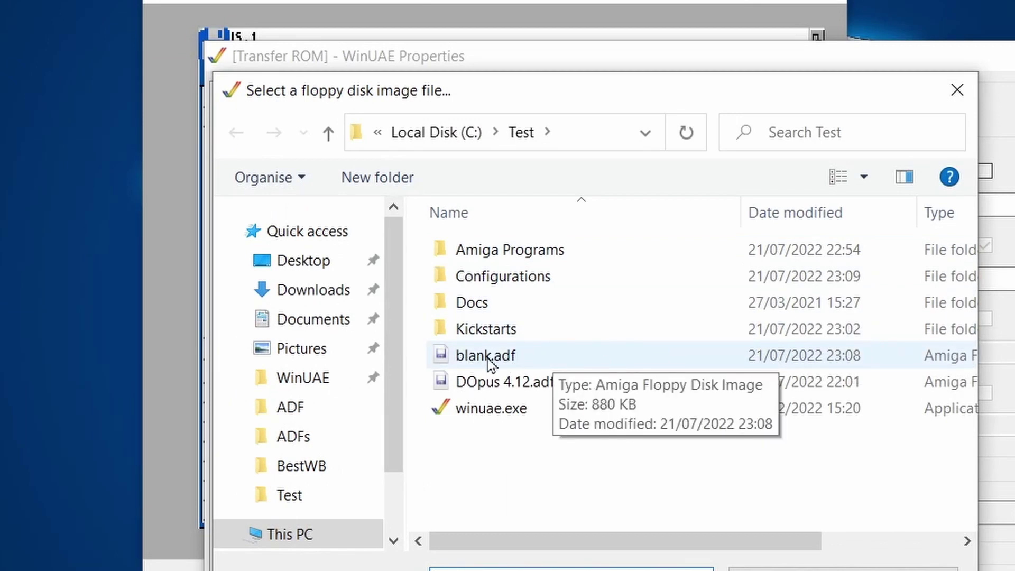
left_click(506, 360)
double_click(508, 359)
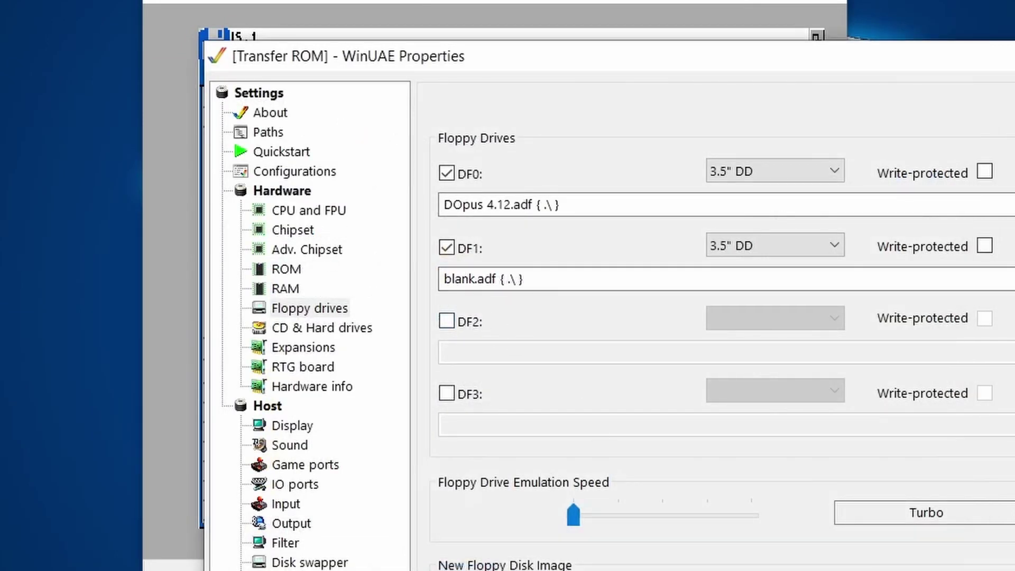
key("Return")
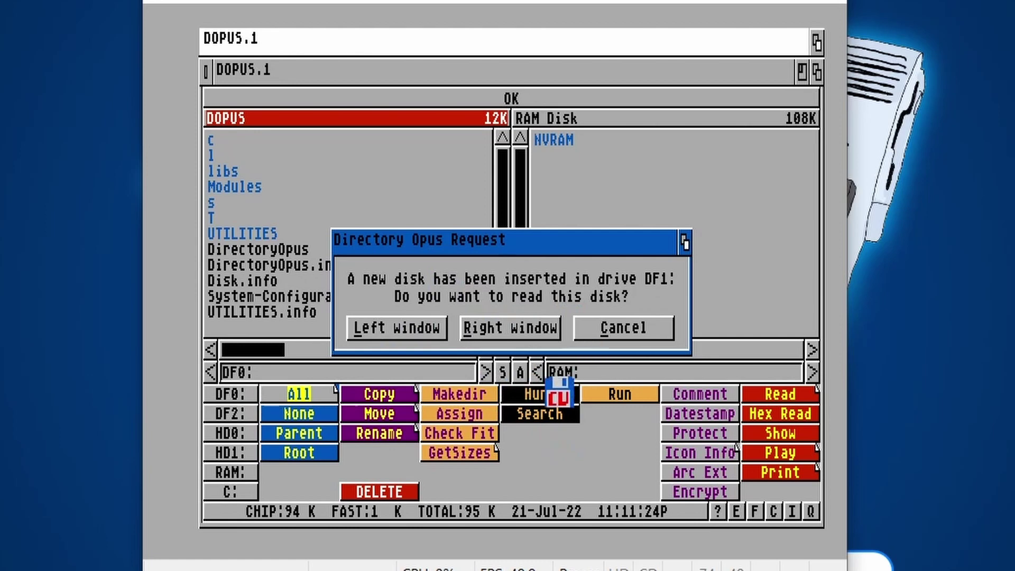
Read the newly inserted DF1 disk into the right Directory Opus window and list PC0: in the left one.
left_click(521, 329)
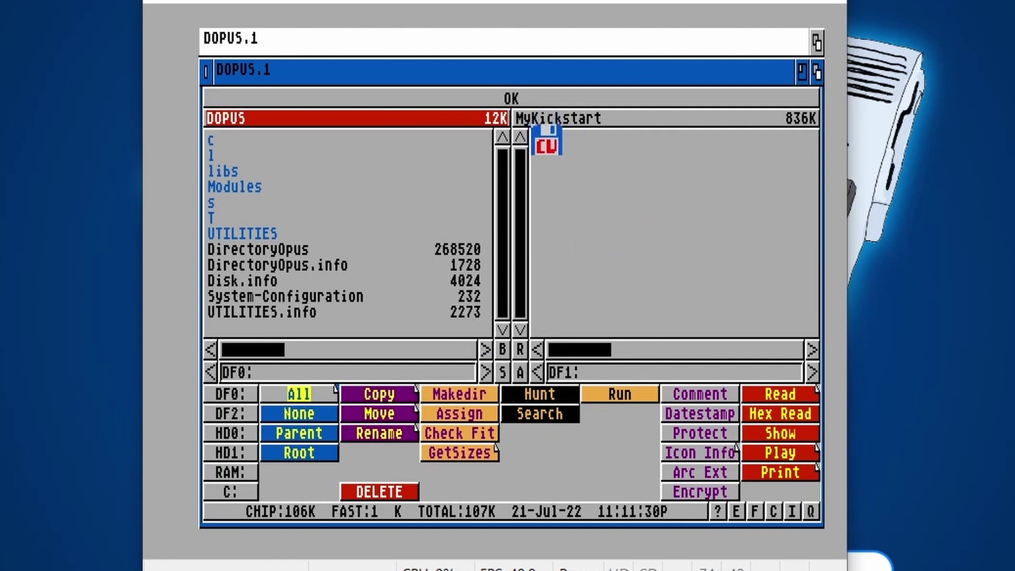
left_click(299, 373)
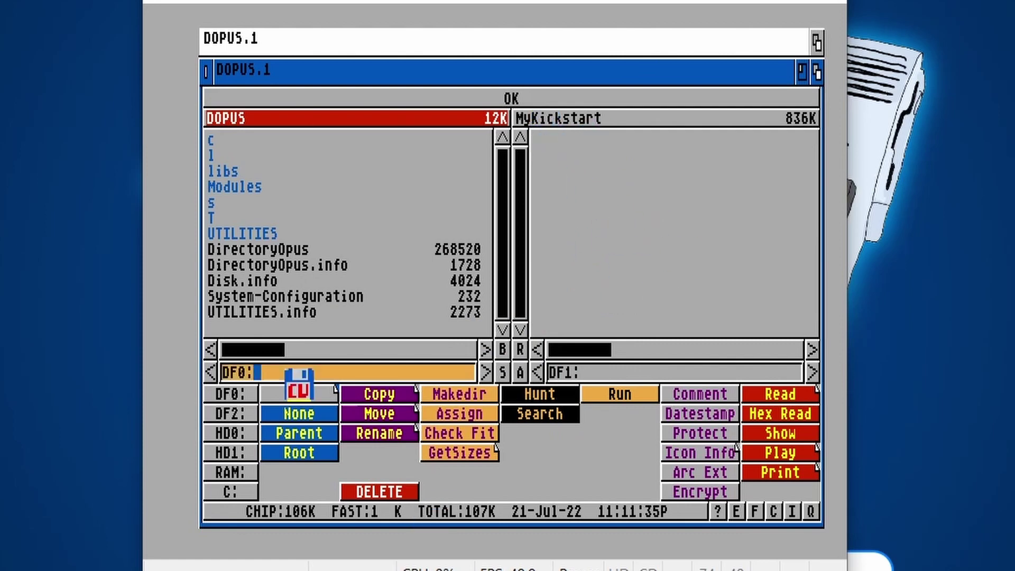
key("Left")
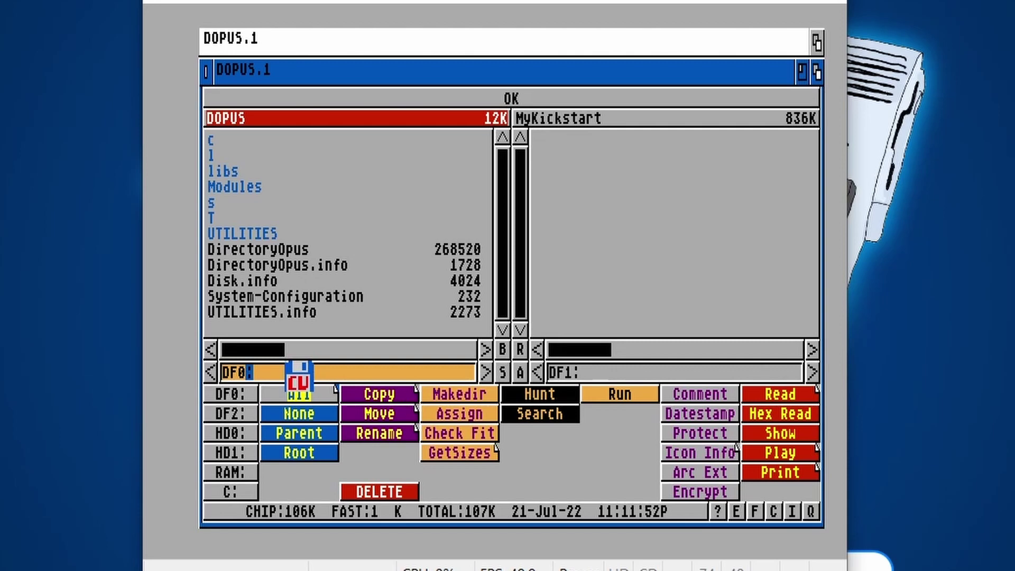
key("BackSpace")
key("BackSpace")
key("BackSpace")
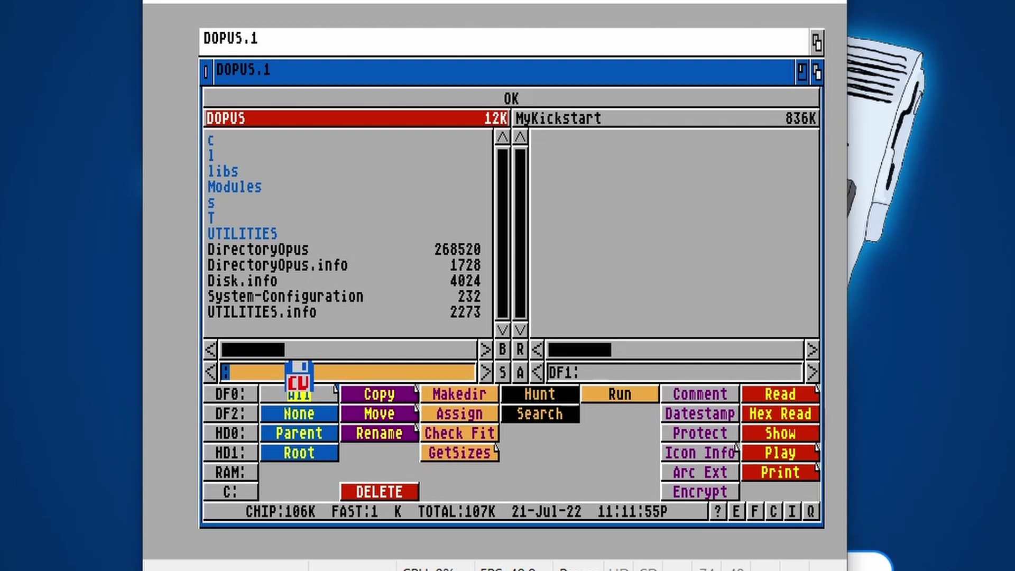
type("PC0")
key("Return")
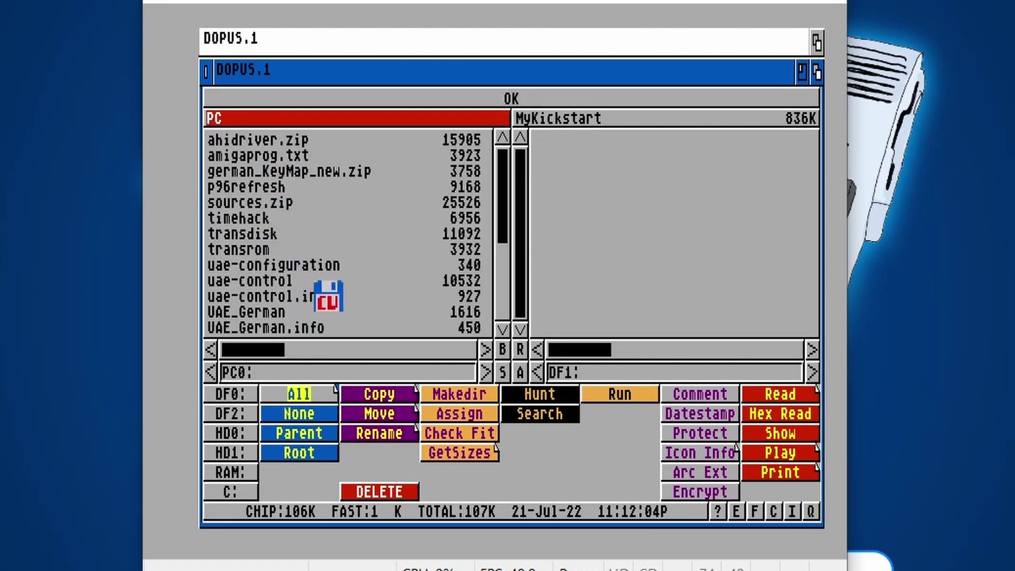
Copy the transrom file from PC0: to the MyKickstart disk in DF1:.
left_click(238, 249)
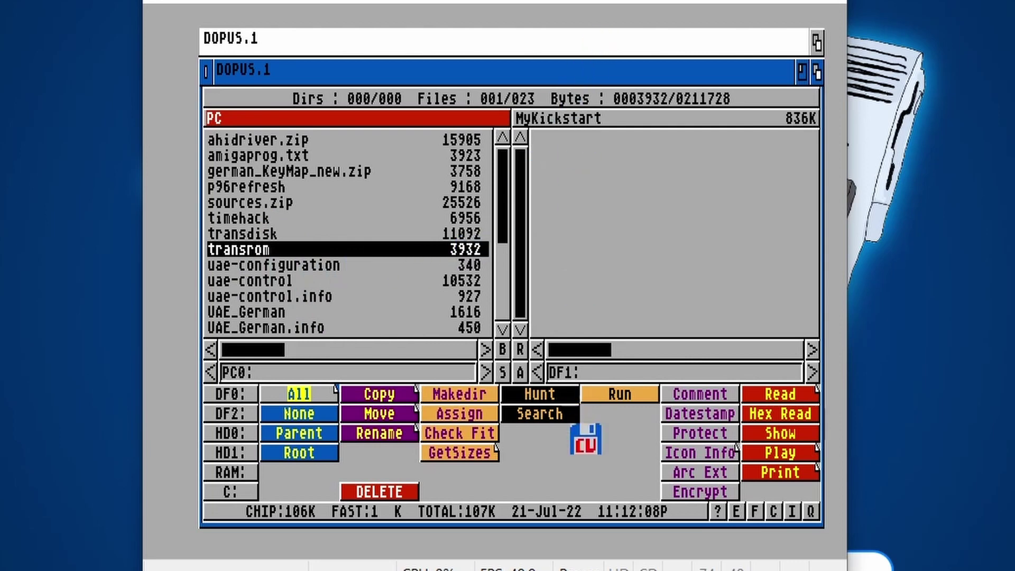
left_click(581, 372)
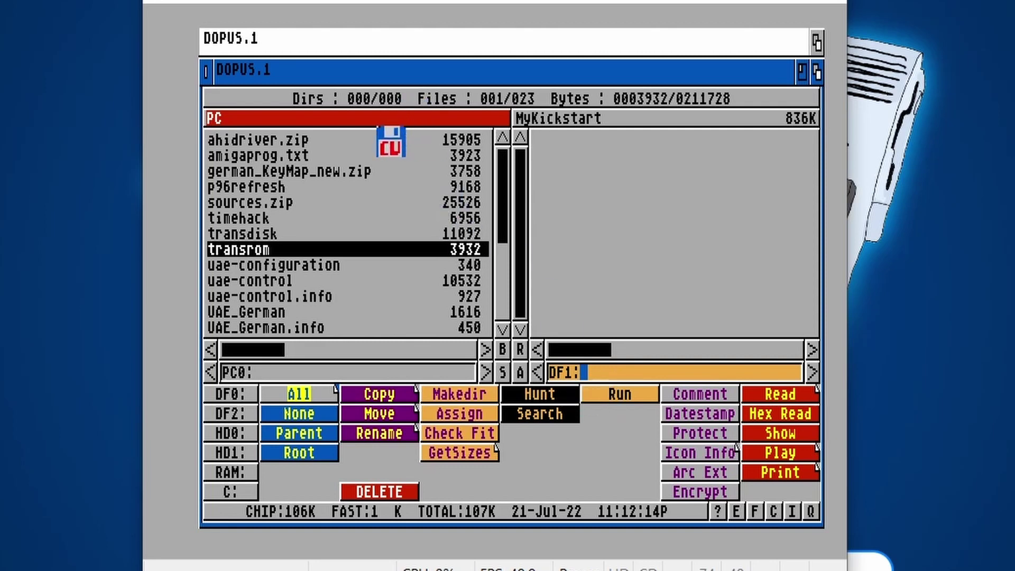
key("Return")
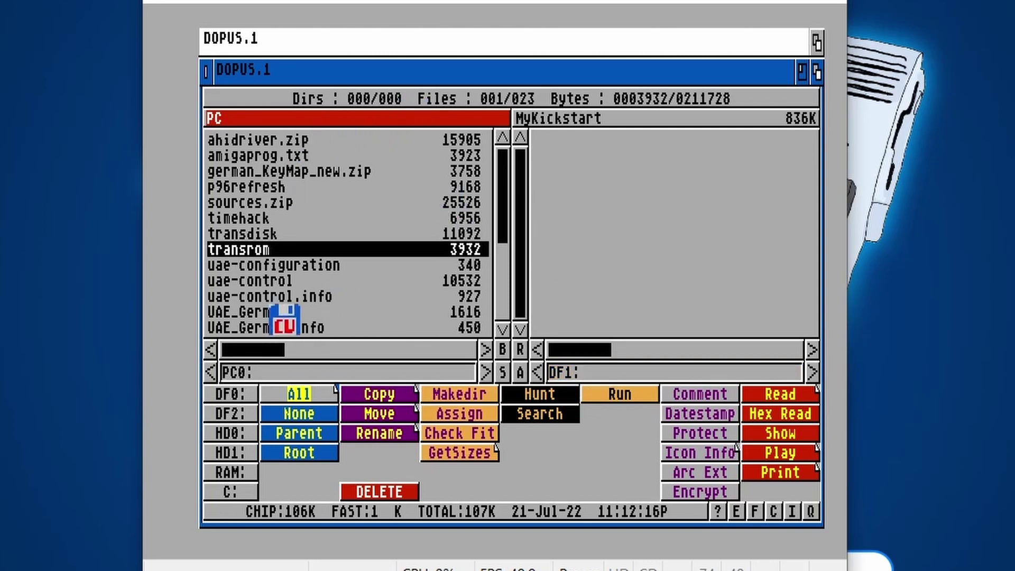
left_click(384, 397)
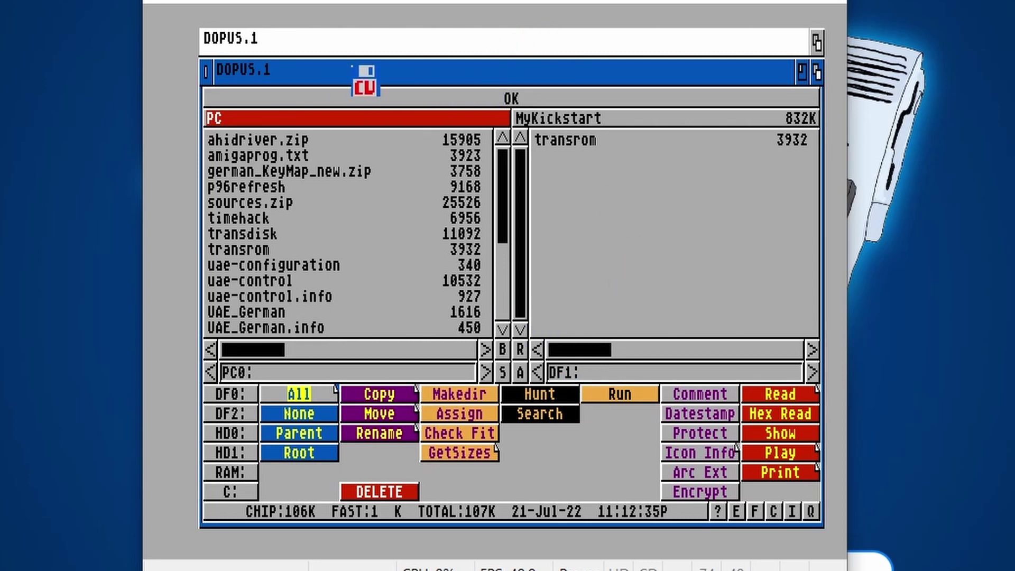
Leave the emulator and copy blank.adf and DOpus 4.12.adf from the Test folder to USB Drive (E:).
key("F12")
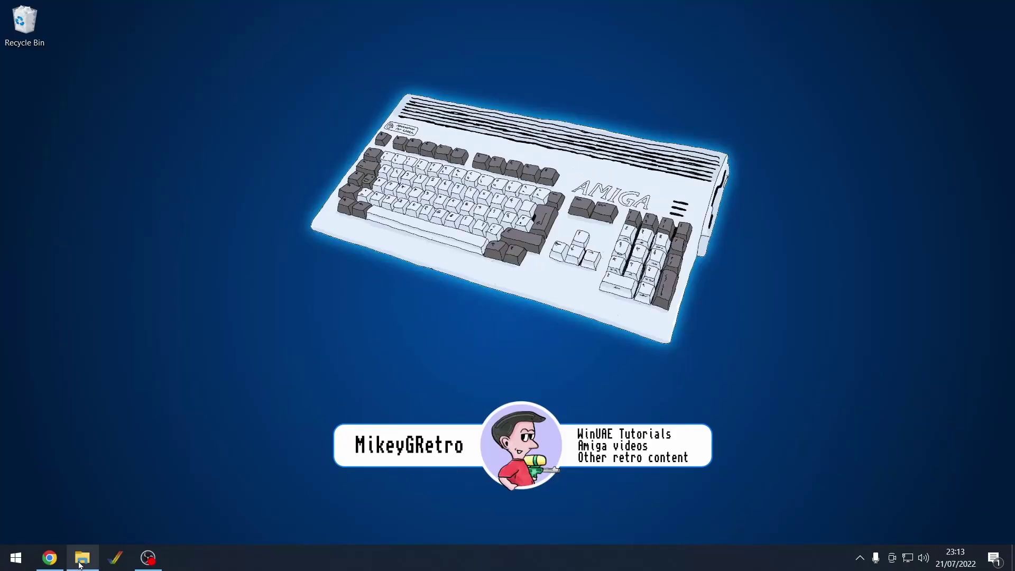
left_click(81, 560)
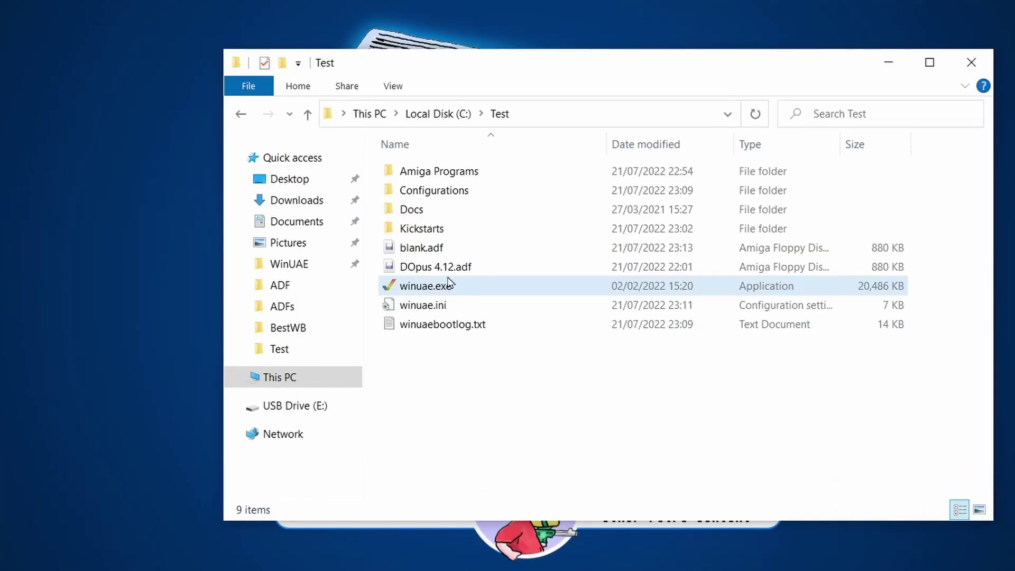
left_click(460, 272)
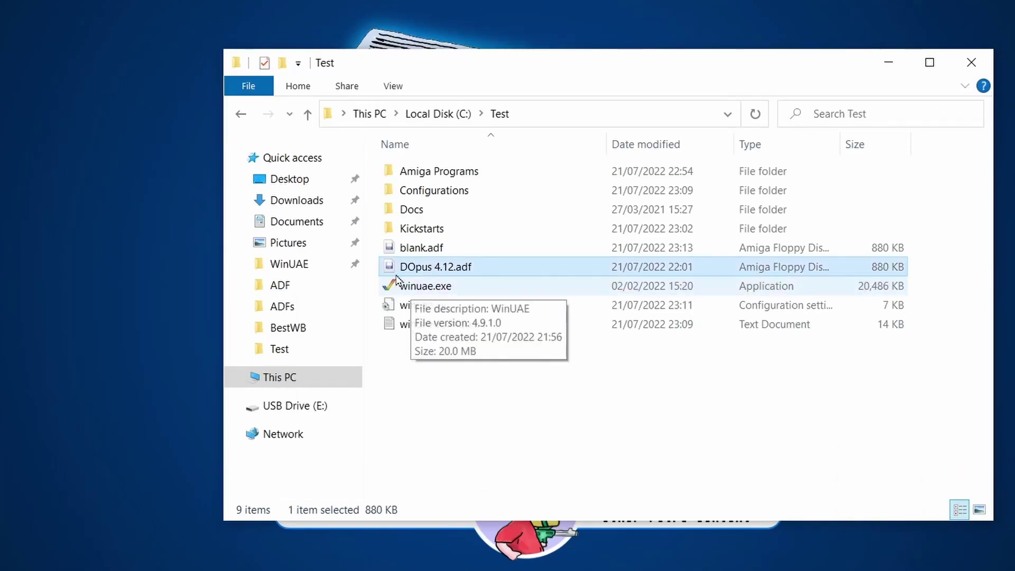
left_click(434, 253)
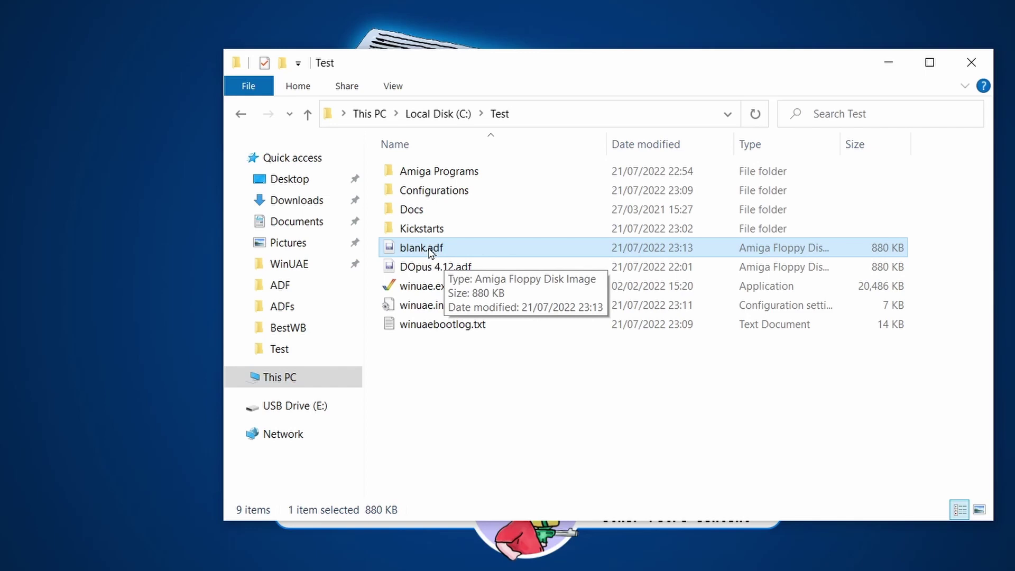
left_click(421, 283)
left_click(445, 264)
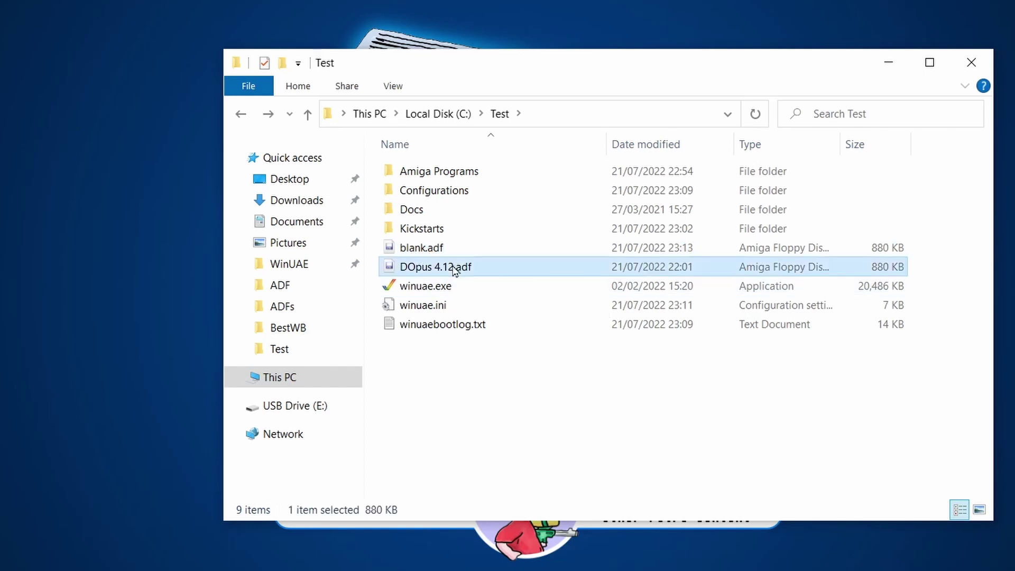
left_click(436, 254, "ctrl")
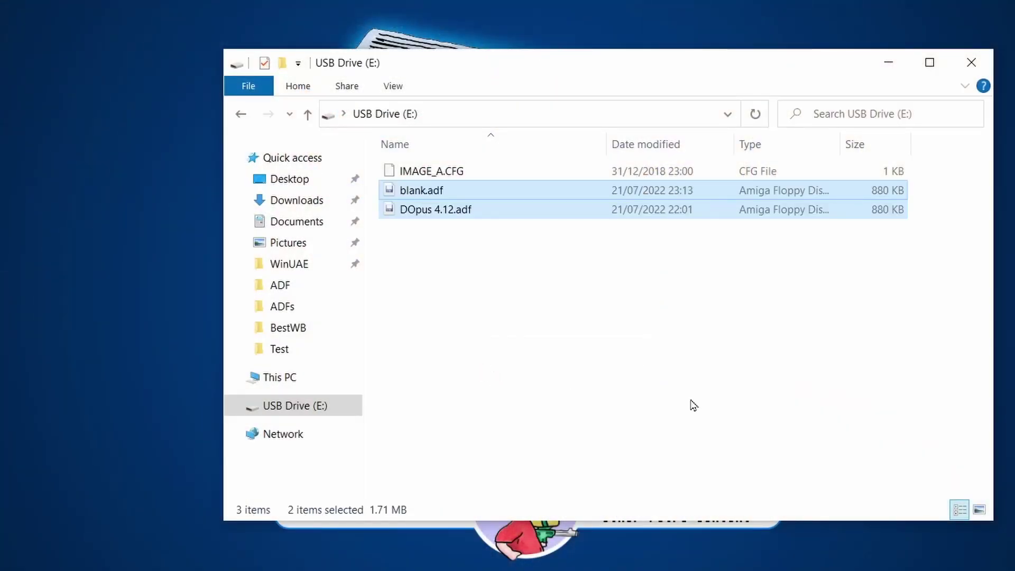
left_click(515, 300)
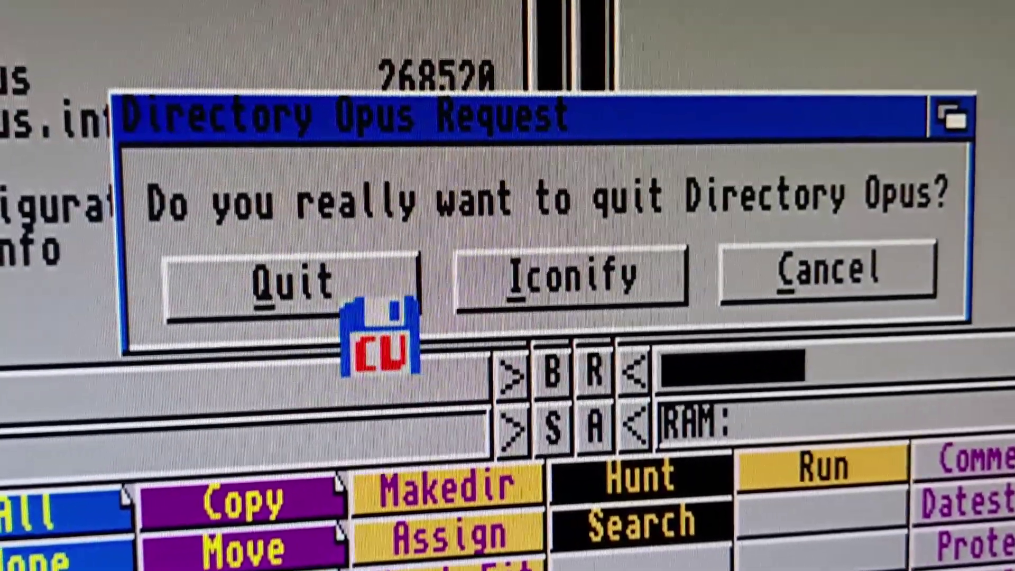
Quit Directory Opus on the real Amiga and open Workbench's Execute Command.
left_click(349, 304)
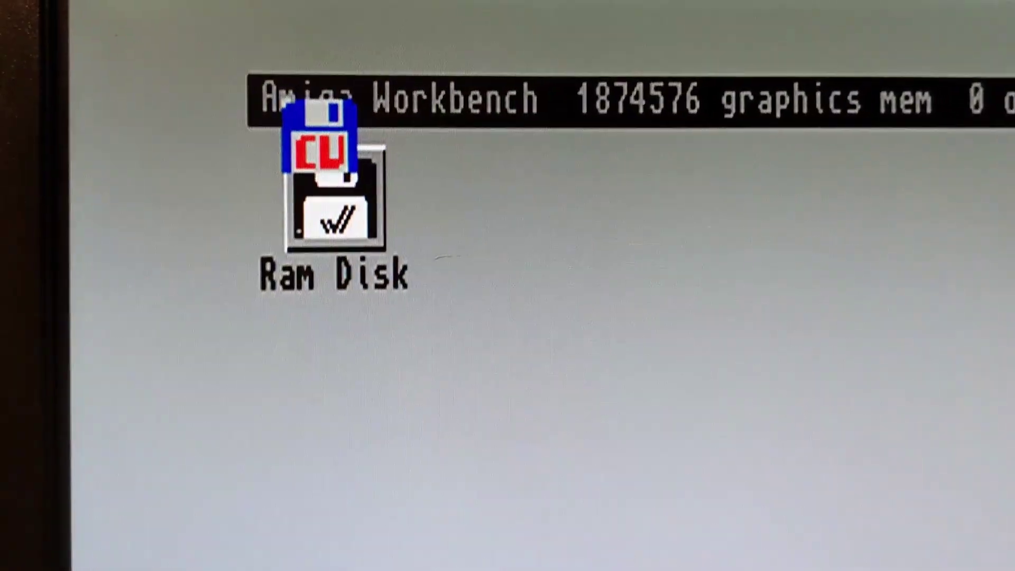
right_click(312, 58)
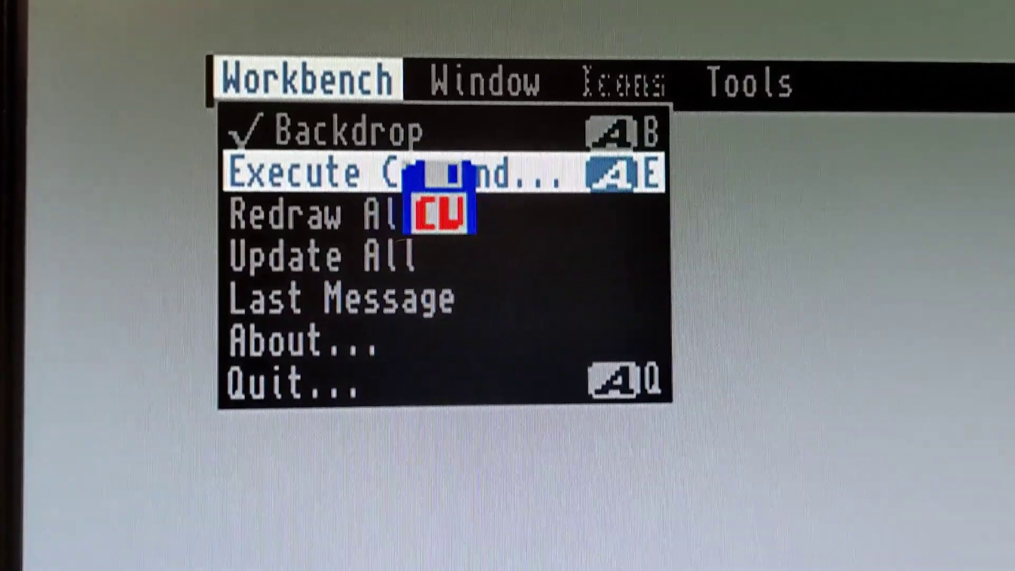
right_click(423, 172)
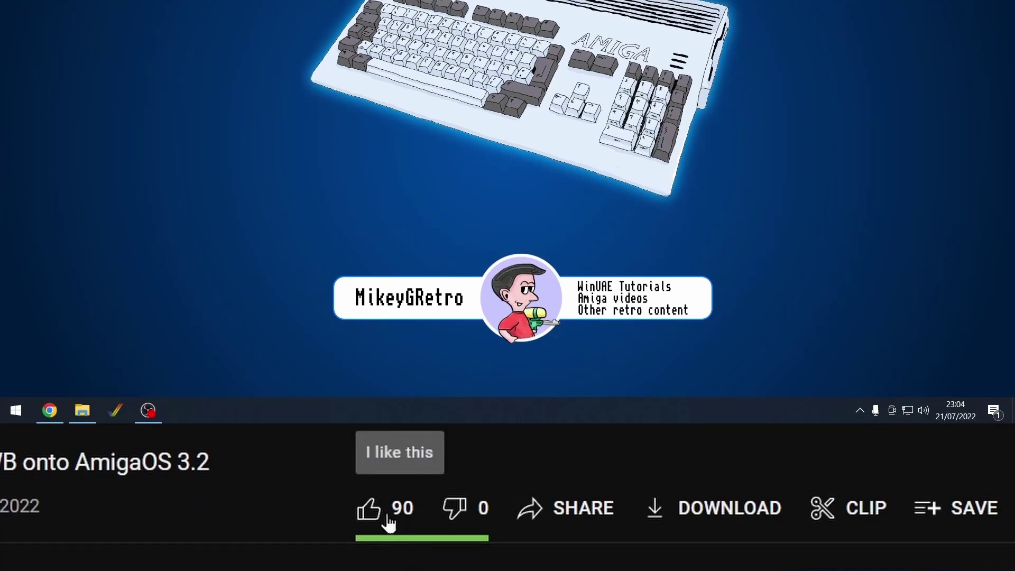
left_click(386, 517)
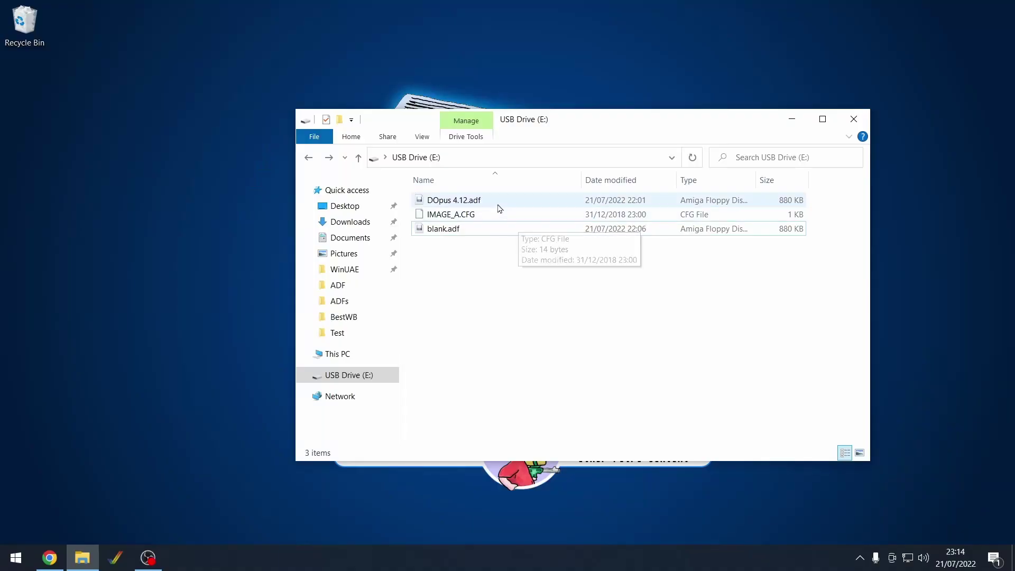
Copy blank.adf from USB Drive (E:) into the Test folder, replacing the existing file there.
left_click(443, 234)
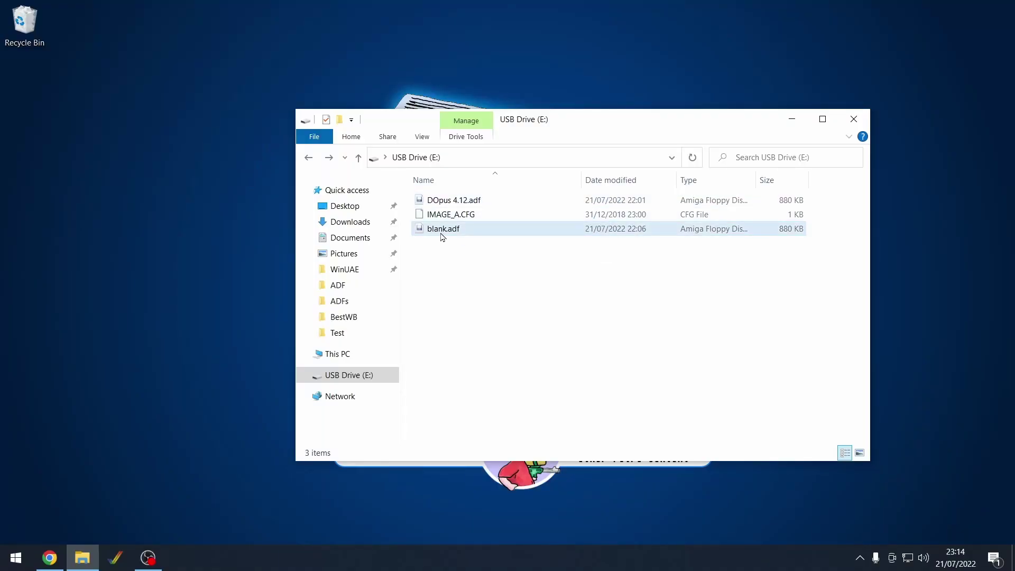
left_click(443, 237)
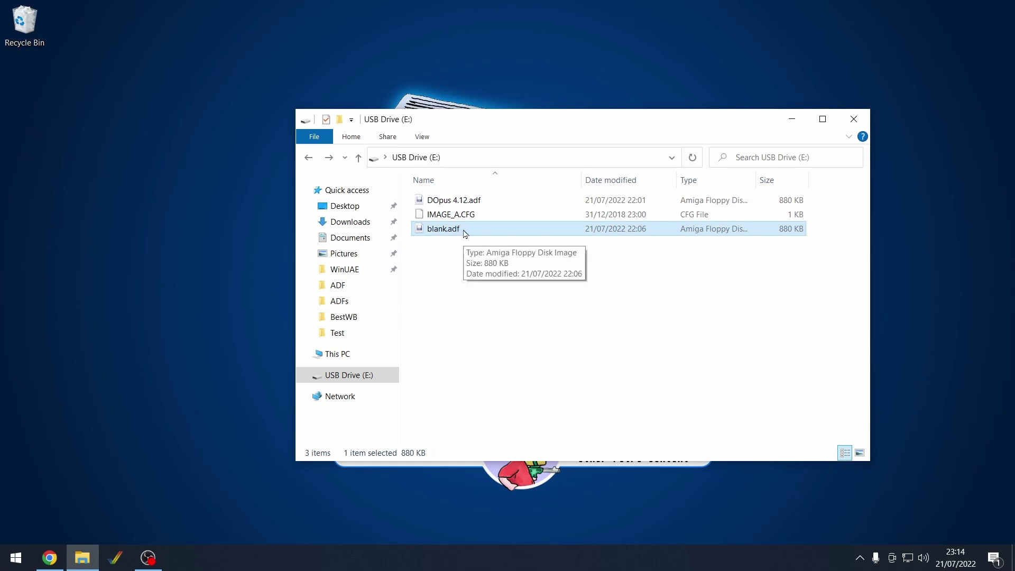
left_click(478, 276)
left_click(447, 233)
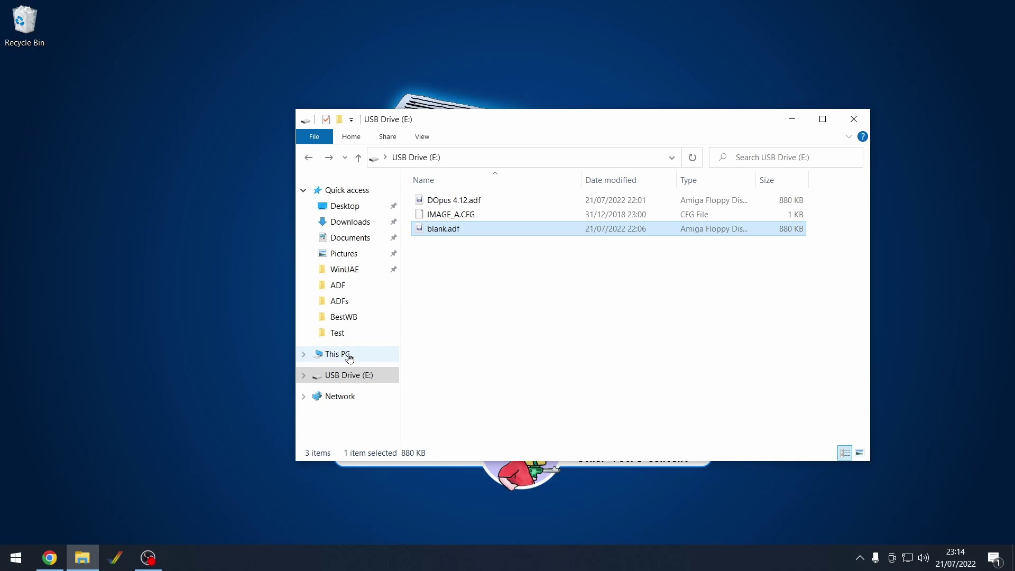
left_click(352, 336)
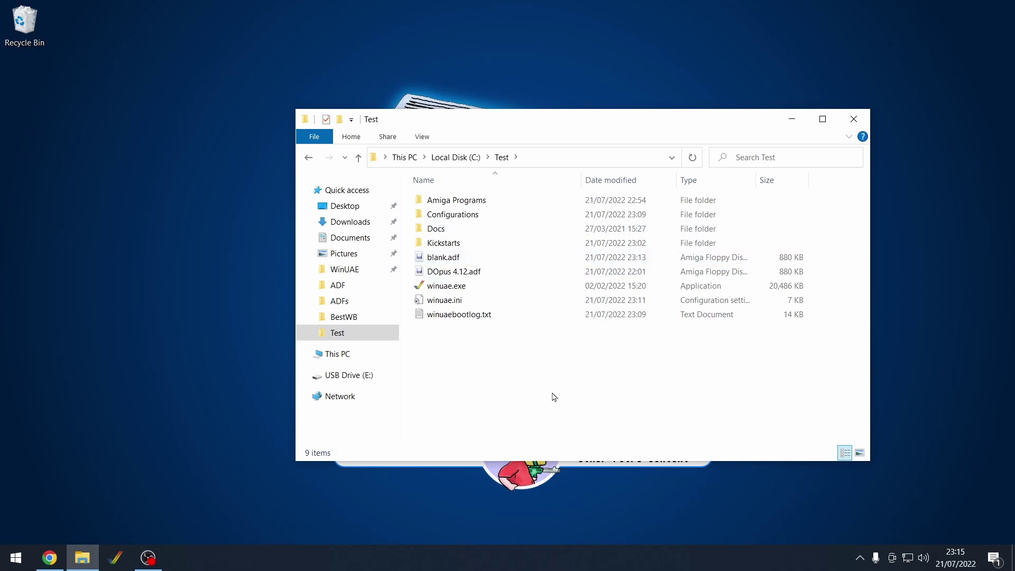
key("ctrl+v")
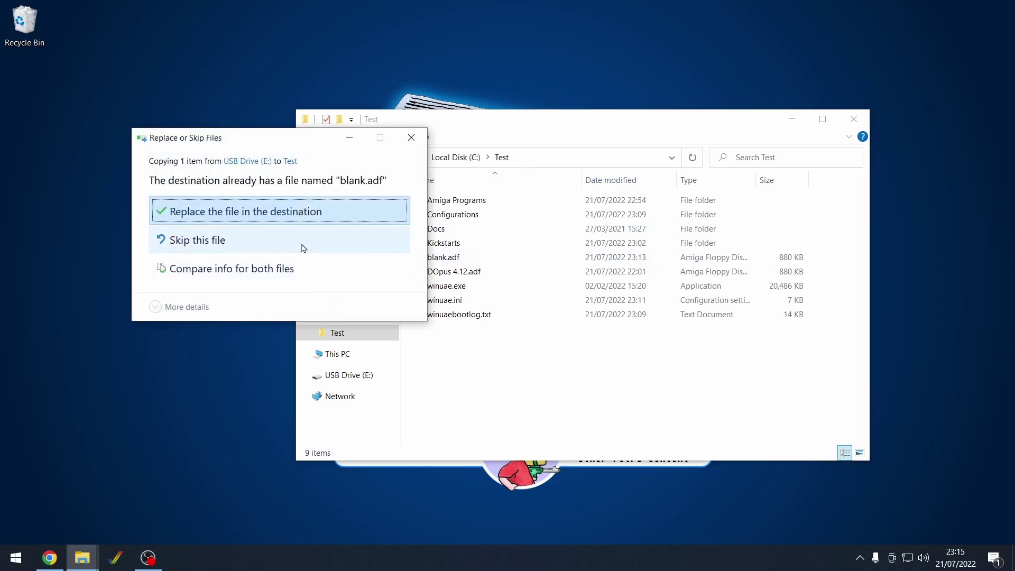
left_click(283, 213)
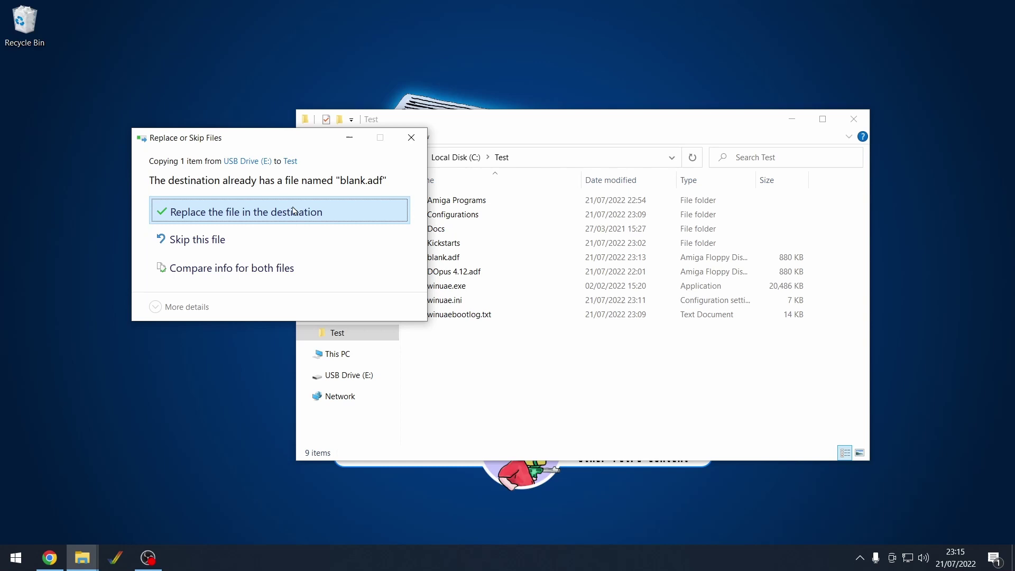
Launch winuae.exe from the Test folder, dismiss the missing-ROM message and load the Transfer ROM configuration.
double_click(458, 286)
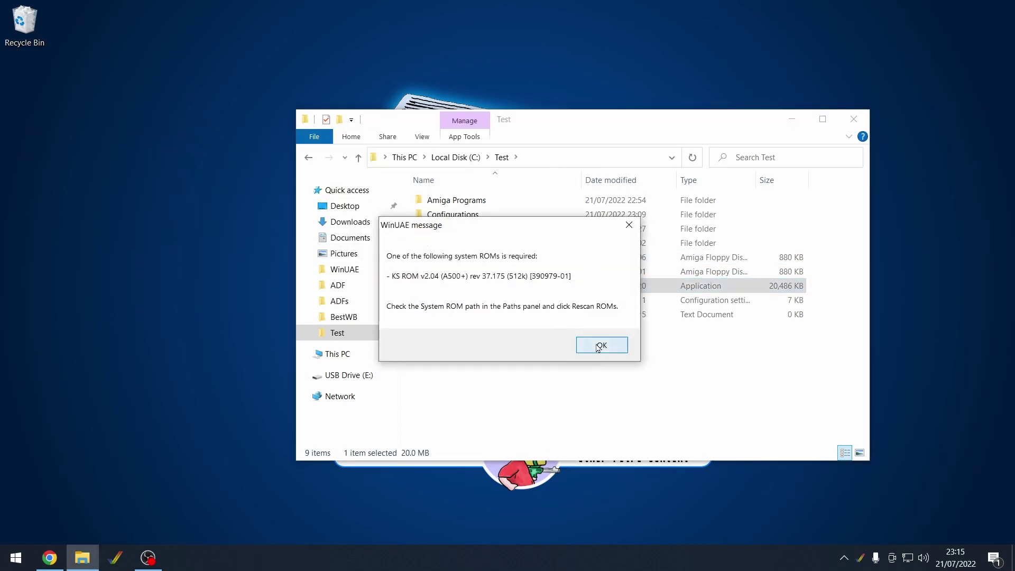
left_click(581, 346)
left_click(391, 219)
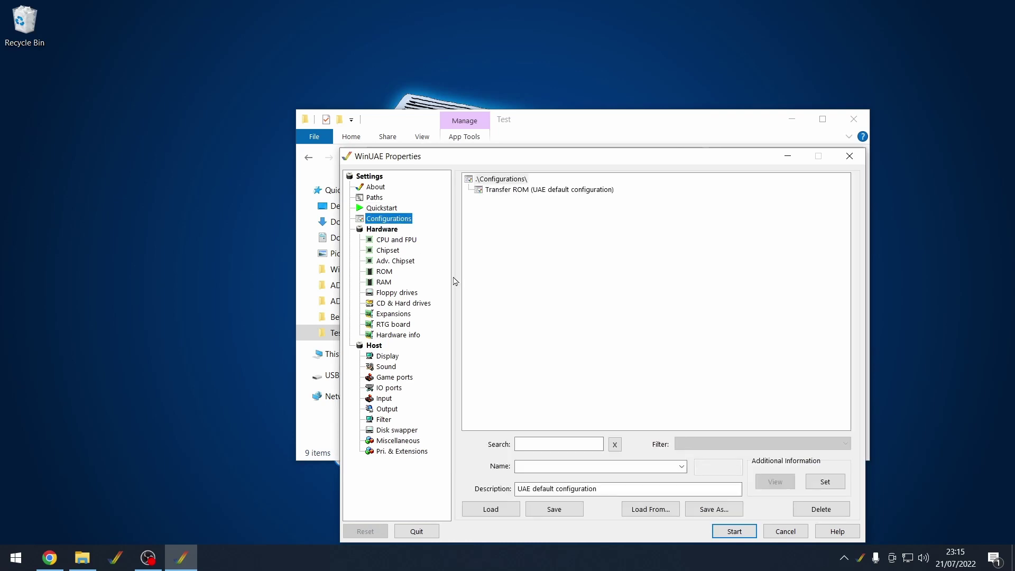
left_click(529, 191)
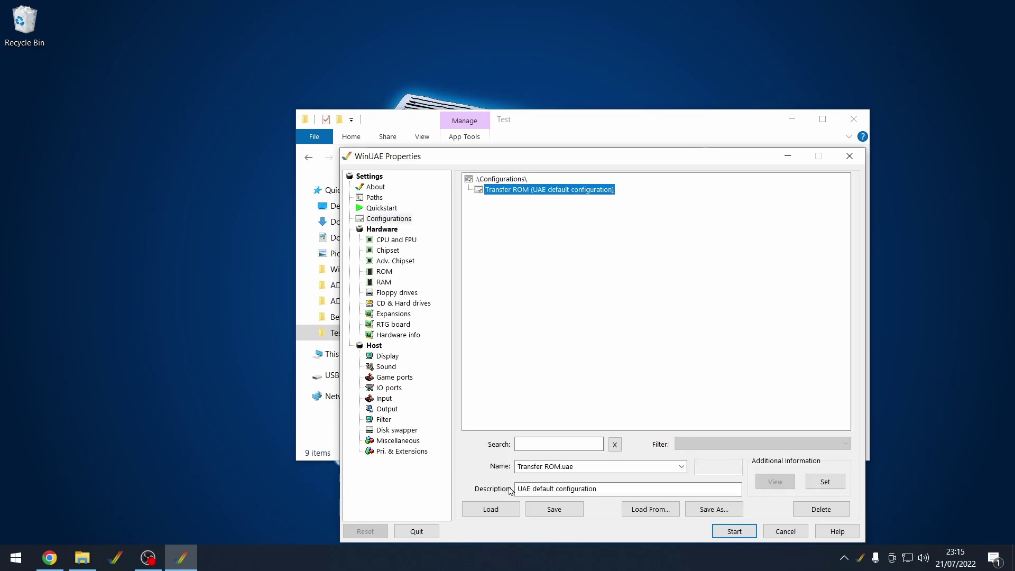
left_click(486, 511)
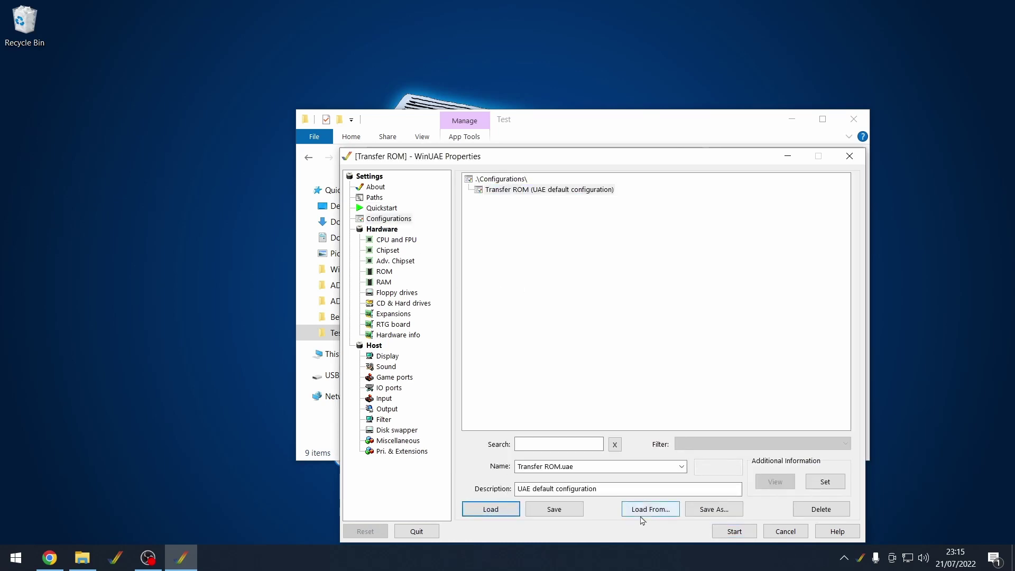
Insert blank.adf from the Test folder into floppy drive DF1: and start the emulation.
left_click(381, 294)
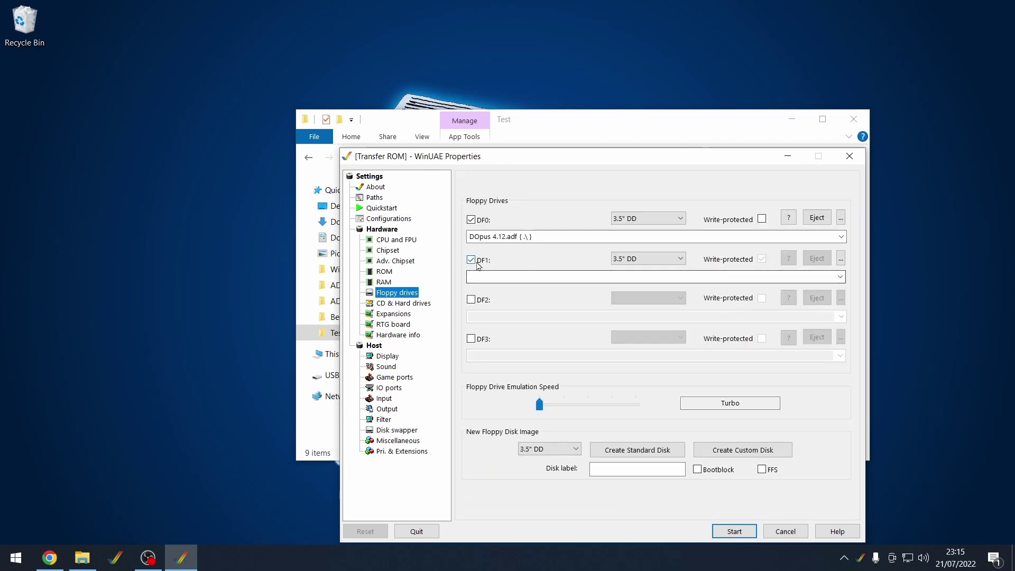
left_click(841, 259)
left_click(492, 317)
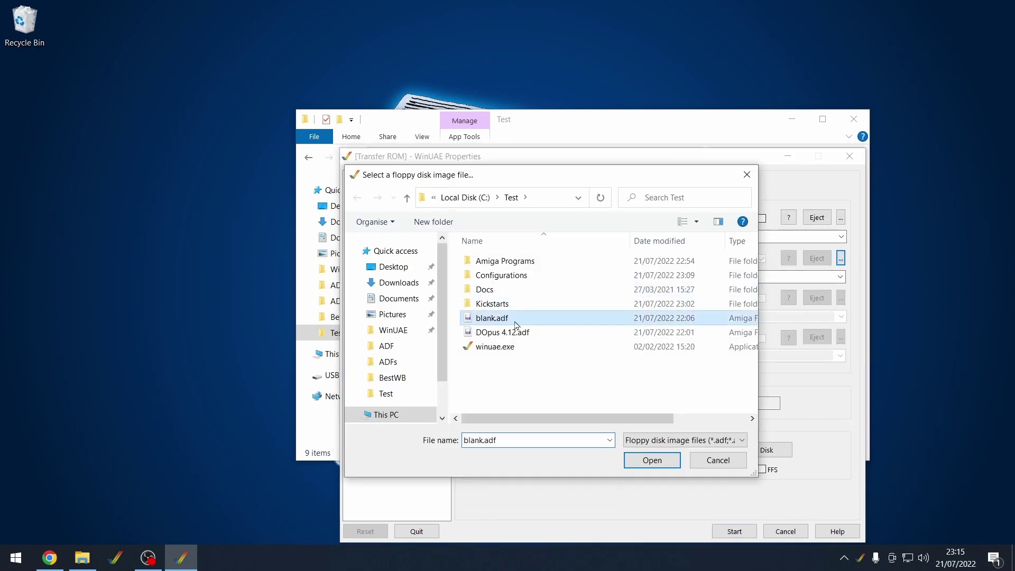
left_click(650, 460)
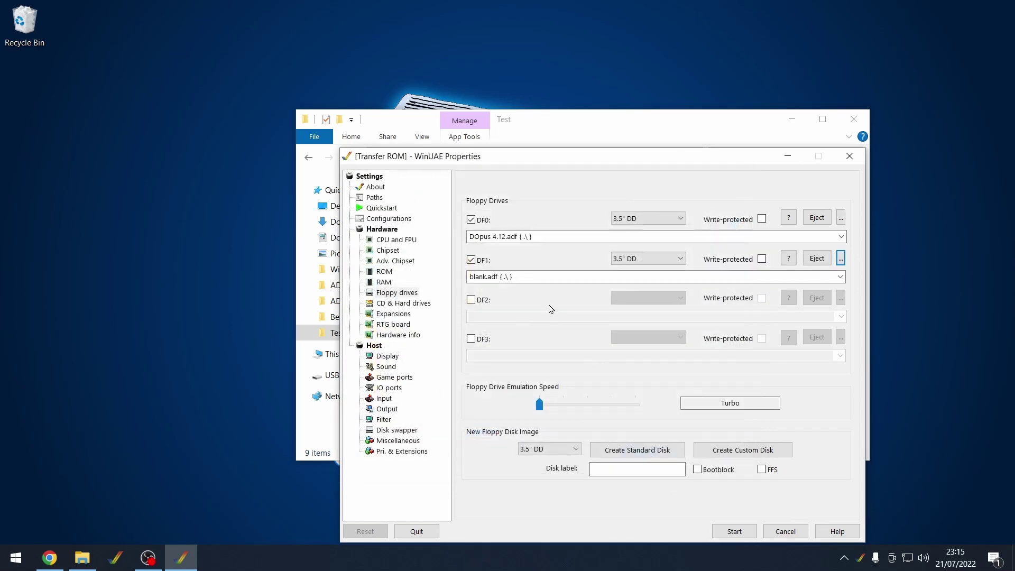
left_click(734, 530)
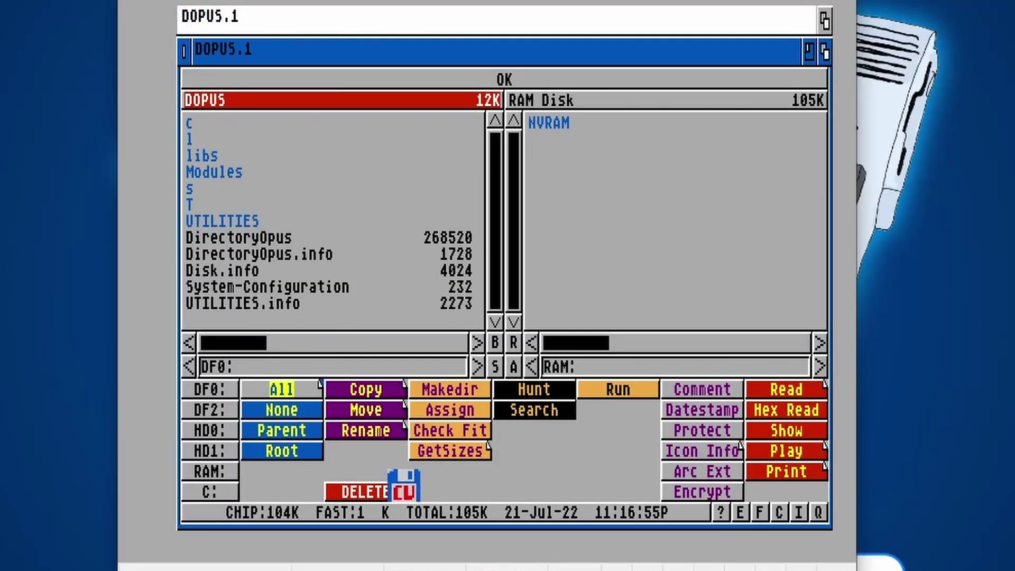
Change the DF0: directory listing in Directory Opus to DF1:.
left_click(242, 369)
key("Left")
key("BackSpace")
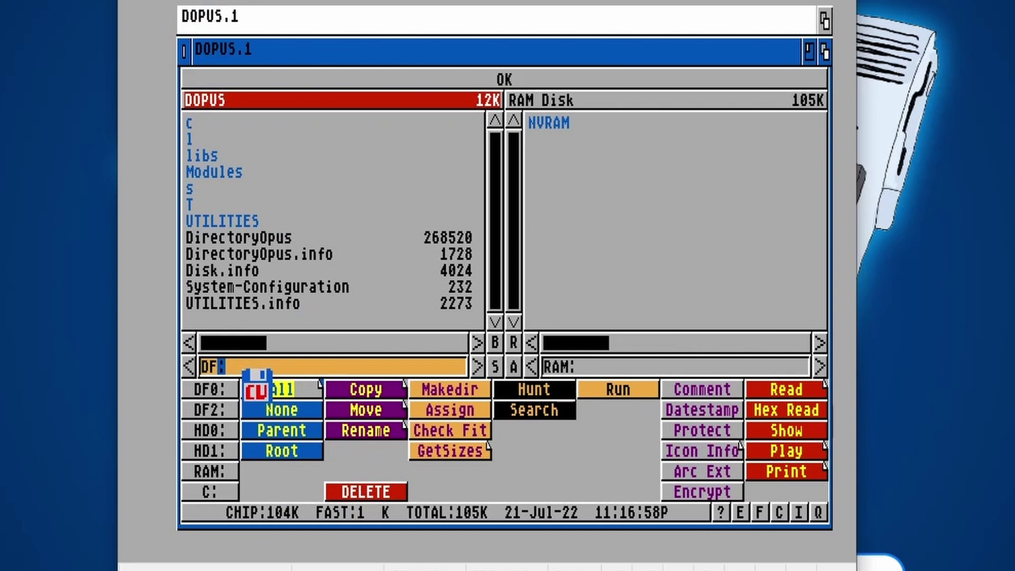
type("1")
key("Return")
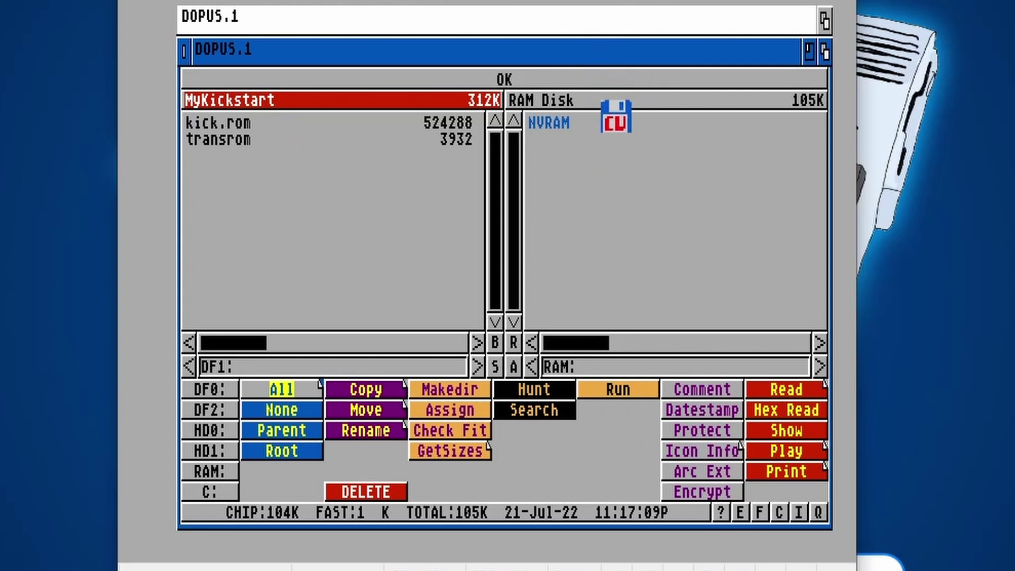
Change the RAM: directory listing in Directory Opus to PC0:.
left_click(586, 113)
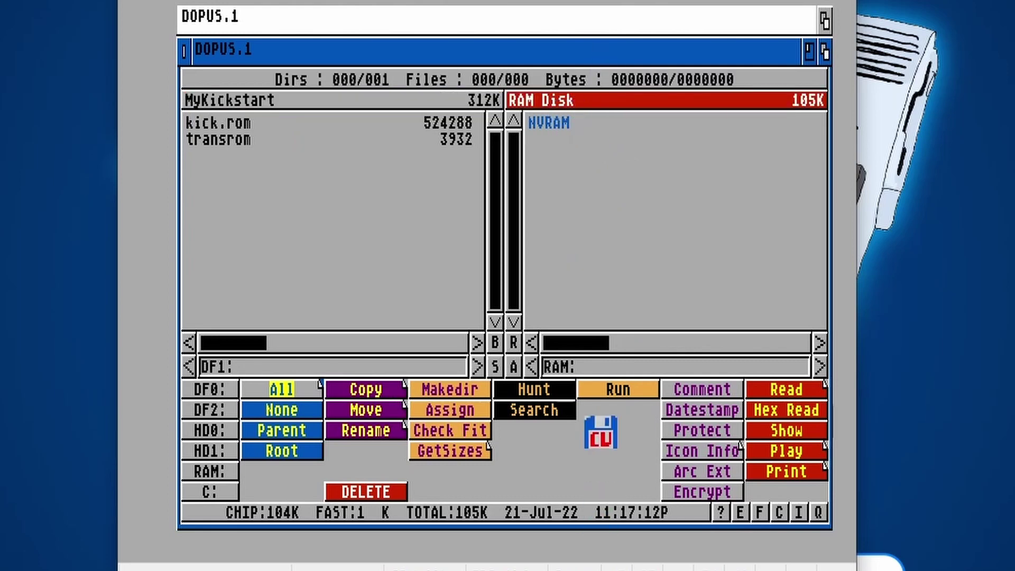
left_click(602, 387)
key("BackSpace")
key("BackSpace")
key("BackSpace")
key("BackSpace")
type("PC0:")
key("Return")
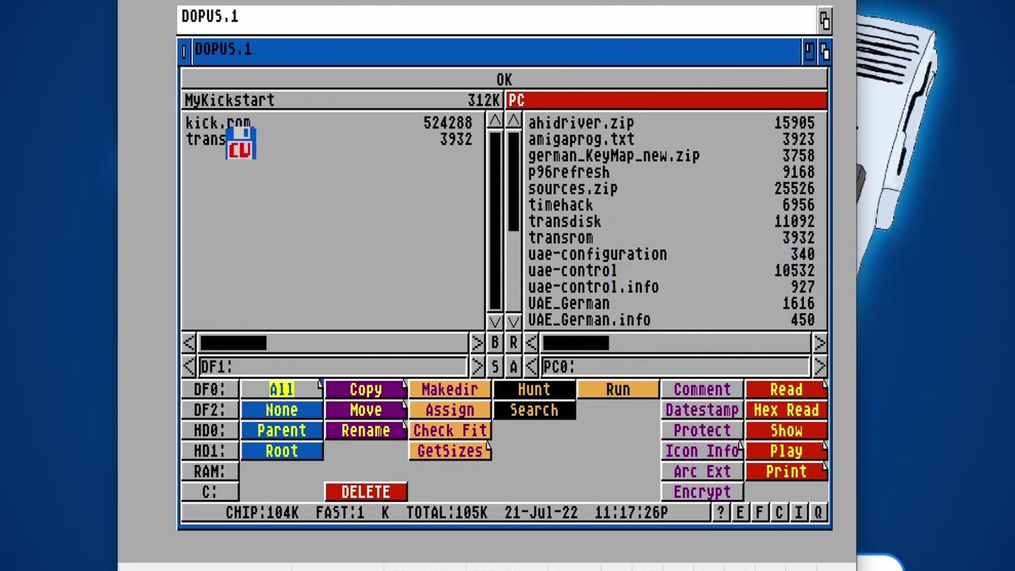
Copy kick.rom from the MyKickstart disk in DF1: to PC0: and quit the emulator.
left_click(232, 123)
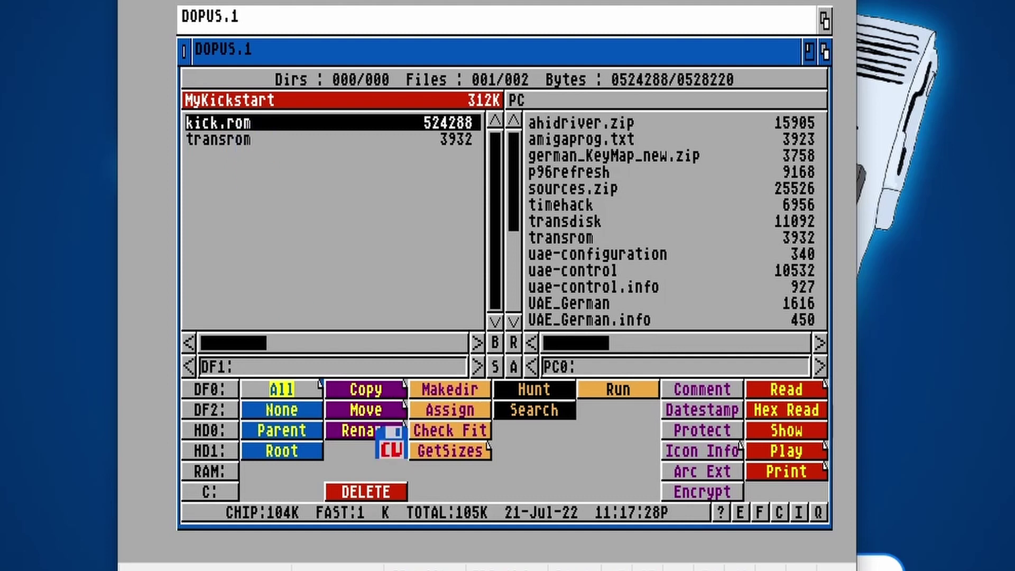
left_click(370, 393)
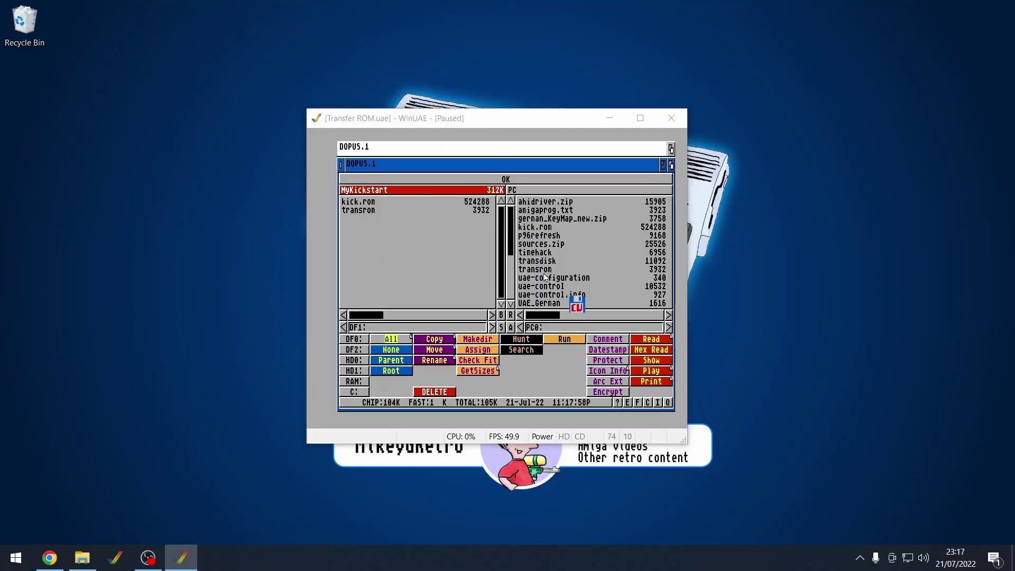
key("F12")
key("alt+q")
In File Explorer, copy kick.rom from the Amiga Programs folder into the Kickstarts folder under Test.
left_click(82, 558)
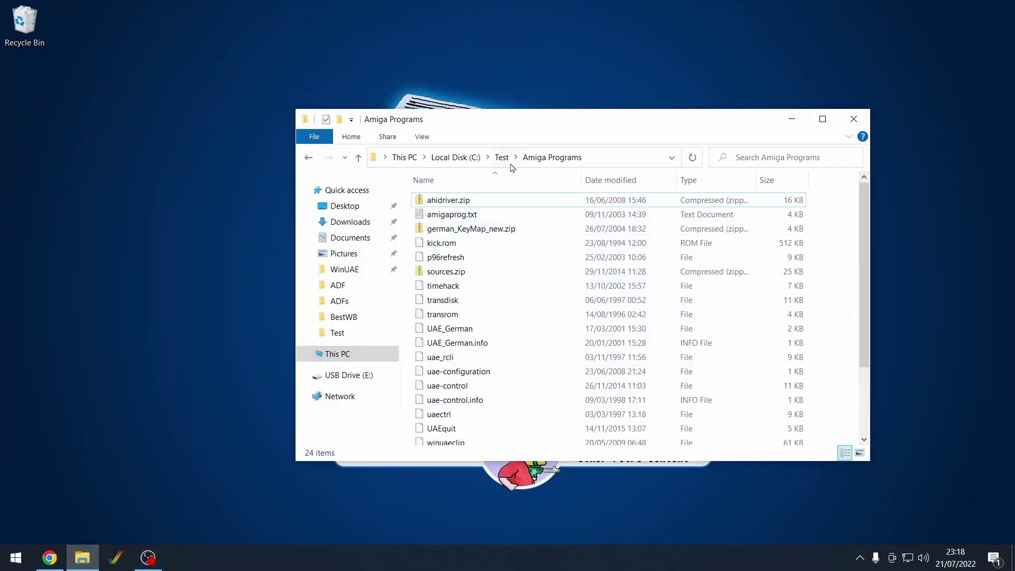
left_click(501, 157)
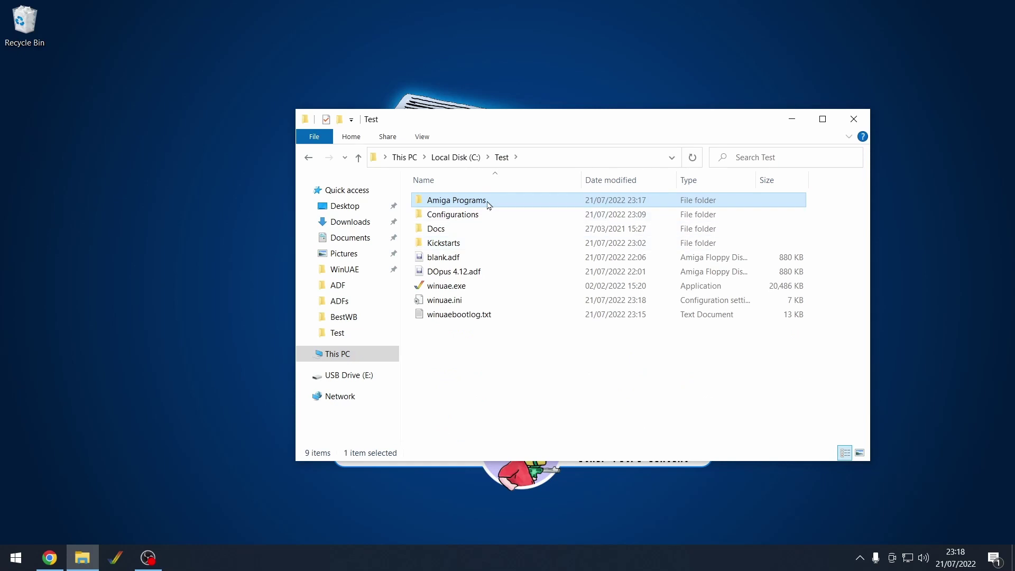
double_click(489, 205)
left_click(446, 242)
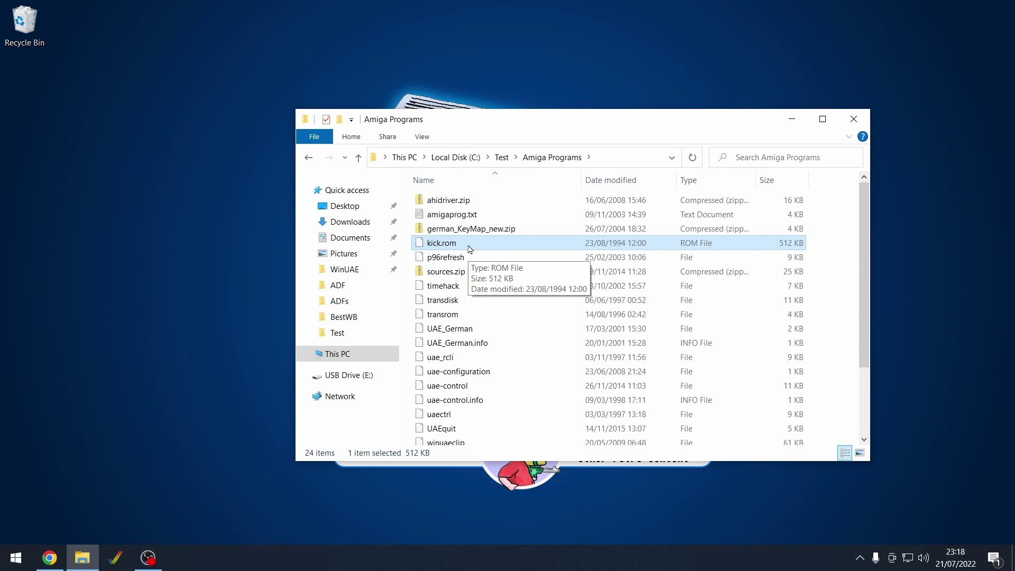
left_click(501, 158)
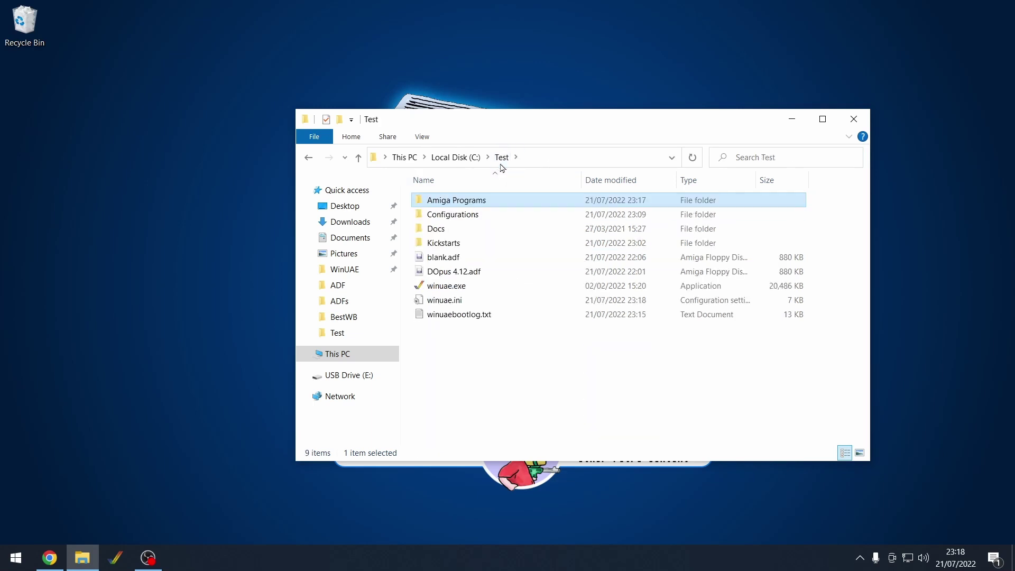
double_click(452, 244)
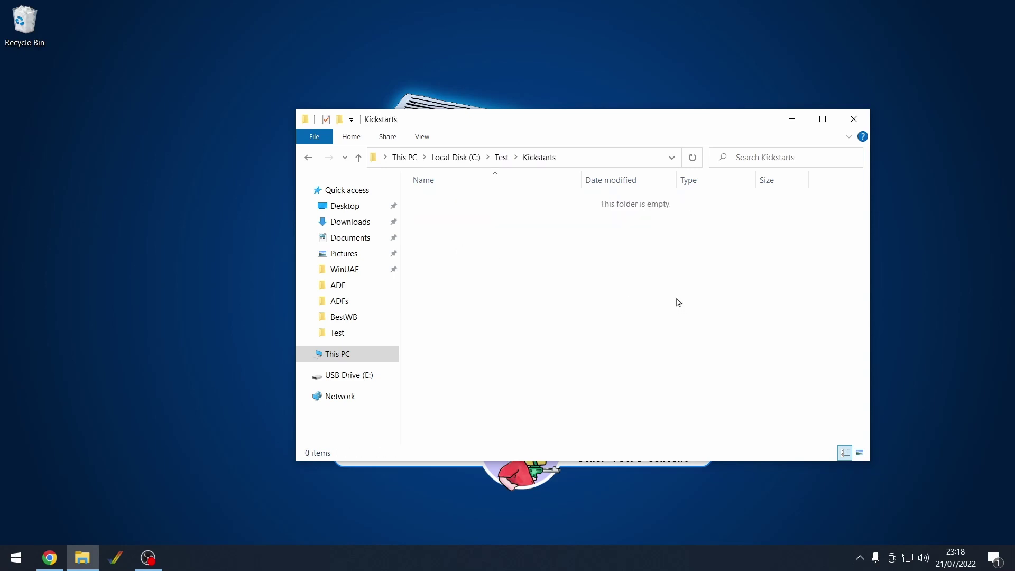
key("ctrl+v")
left_click(517, 252)
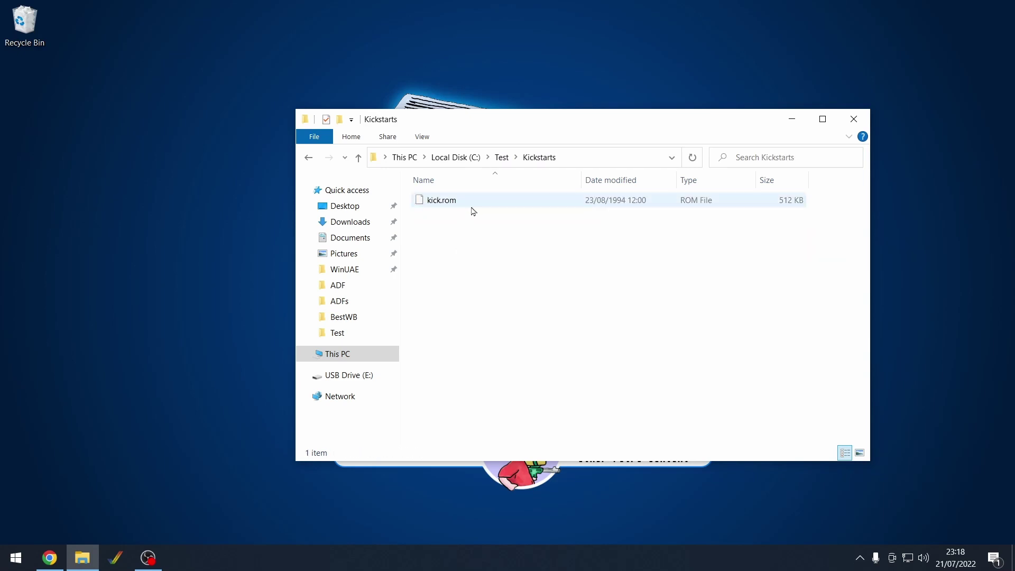
Relaunch winuae.exe from the Test folder and dismiss the missing-ROM message.
left_click(501, 157)
left_click(503, 353)
double_click(456, 289)
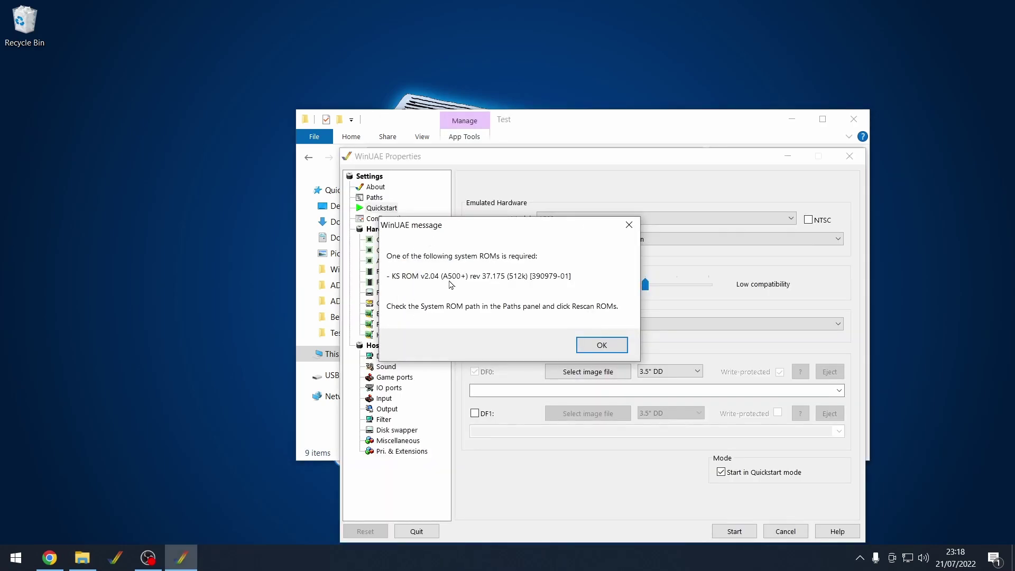
left_click(602, 346)
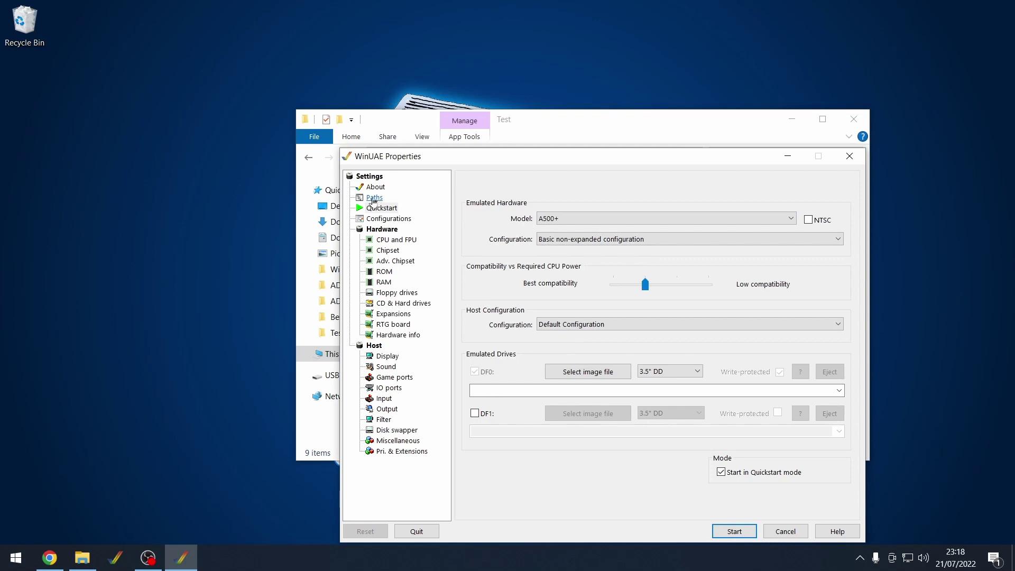
Set the System ROMs path to the Kickstarts folder in Test and rescan the ROMs.
left_click(374, 198)
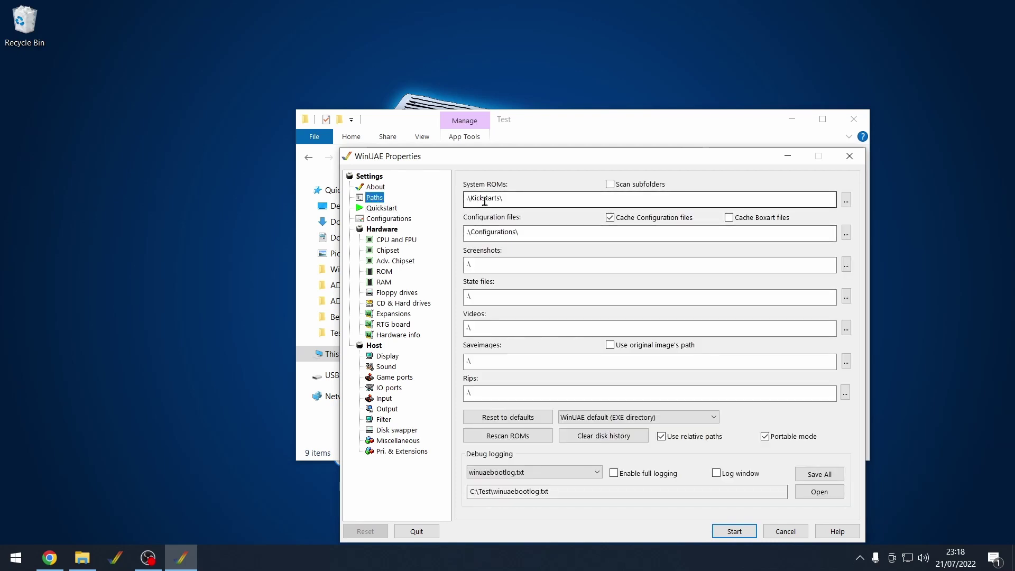
left_click(635, 201)
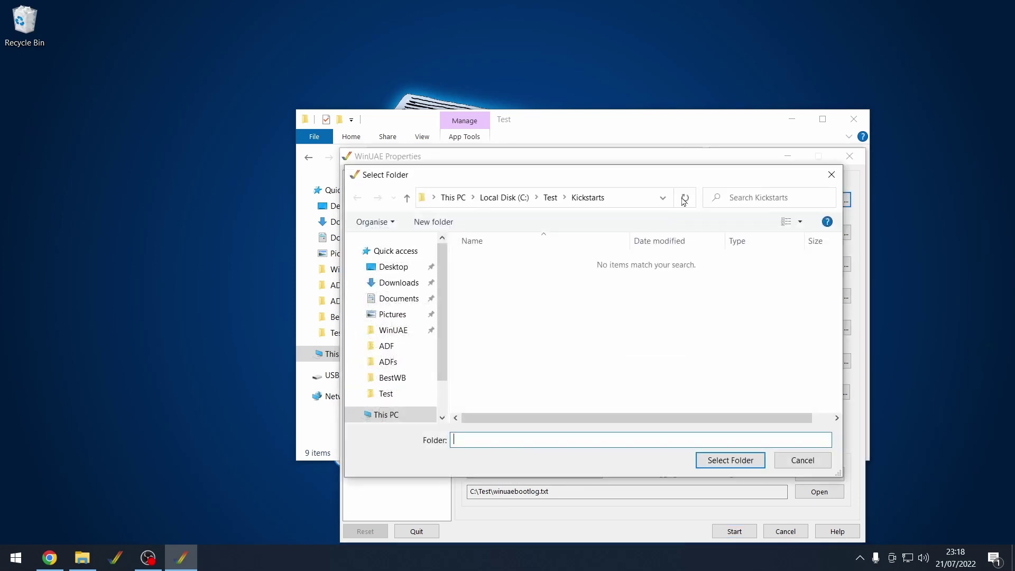
left_click(582, 199)
left_click(717, 465)
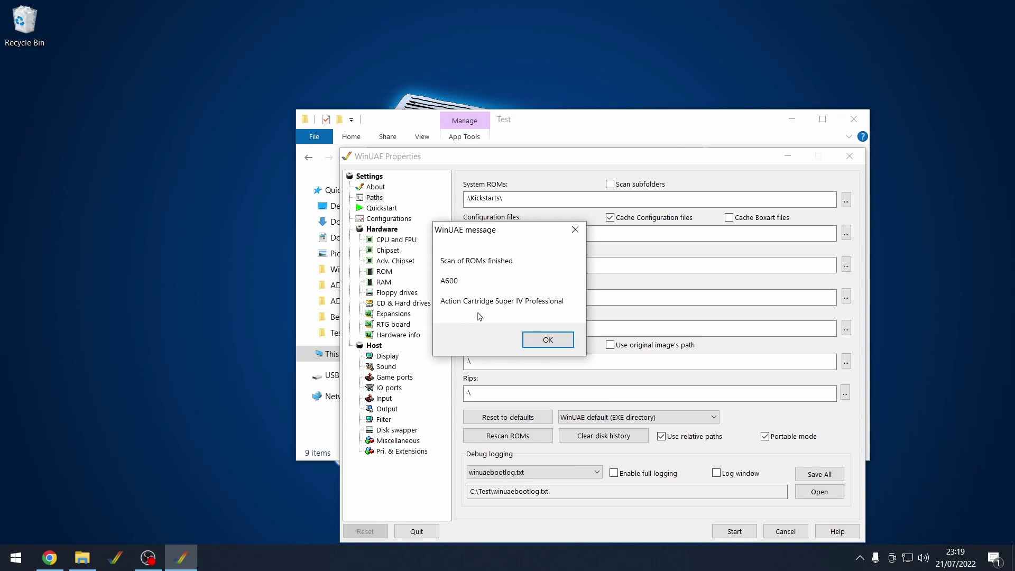
key("Return")
Set the Quickstart model to A600, check the main ROM file setting and start the emulation.
left_click(381, 208)
left_click(592, 219)
left_click(759, 249)
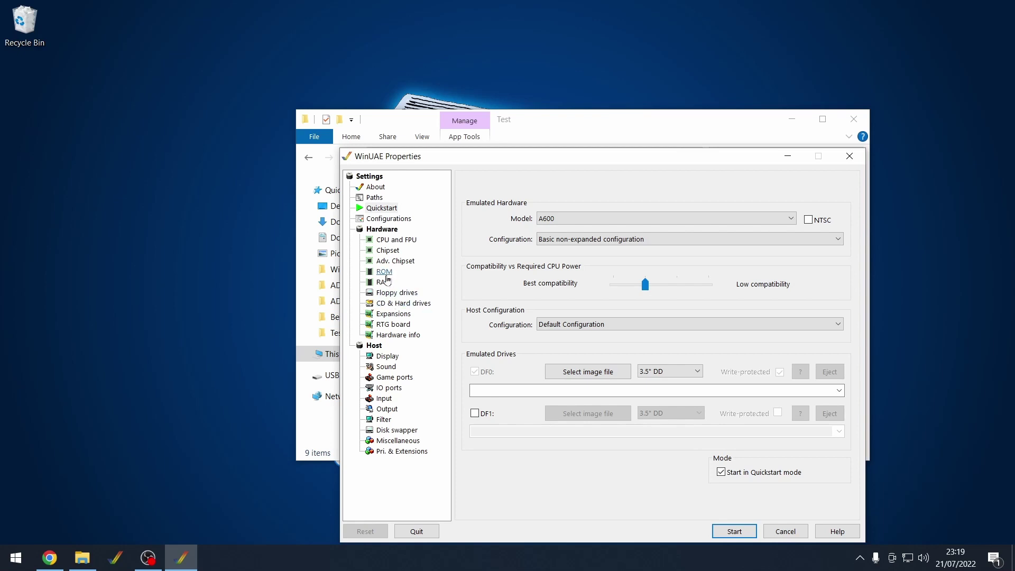
left_click(384, 272)
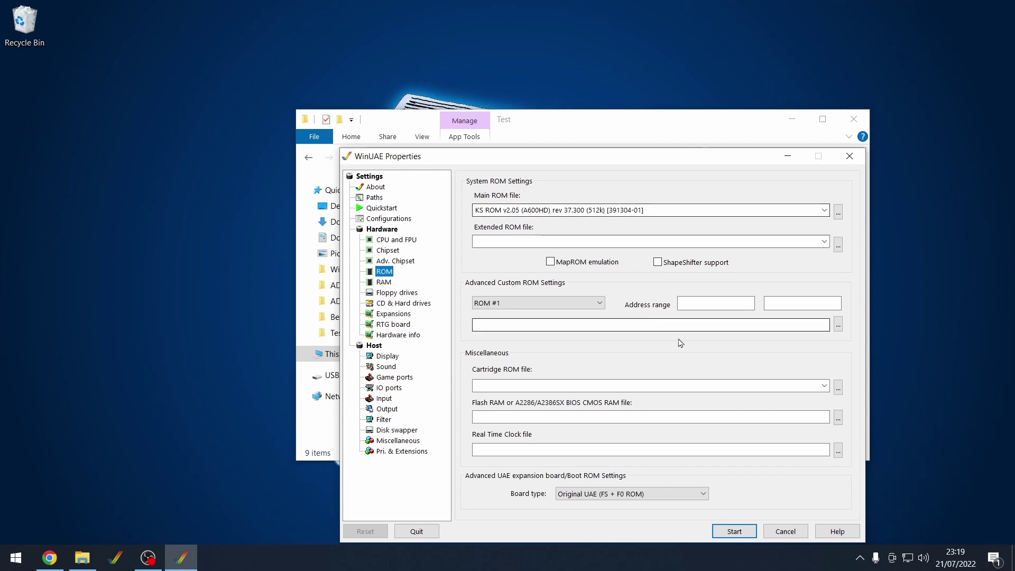
left_click(735, 531)
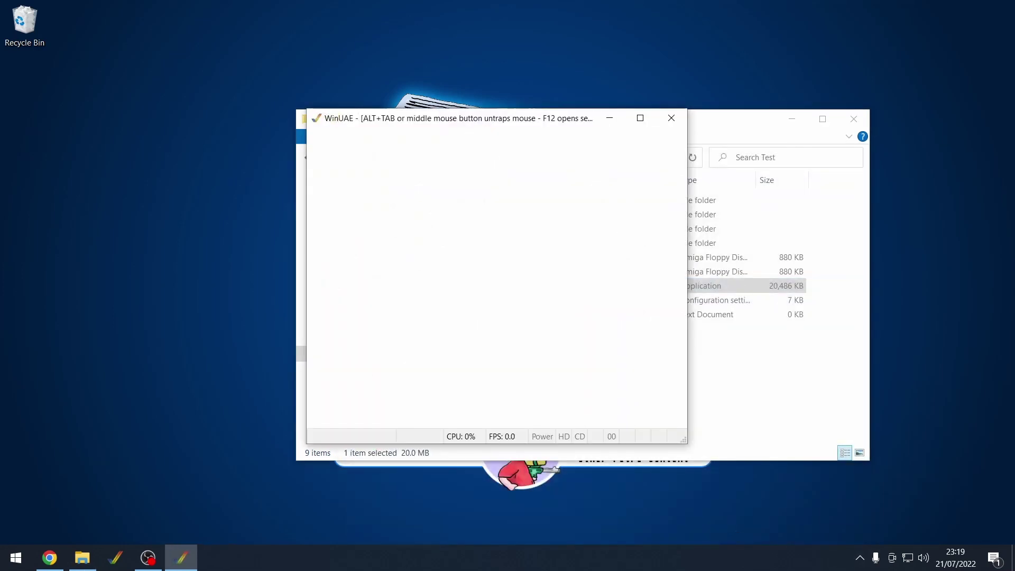